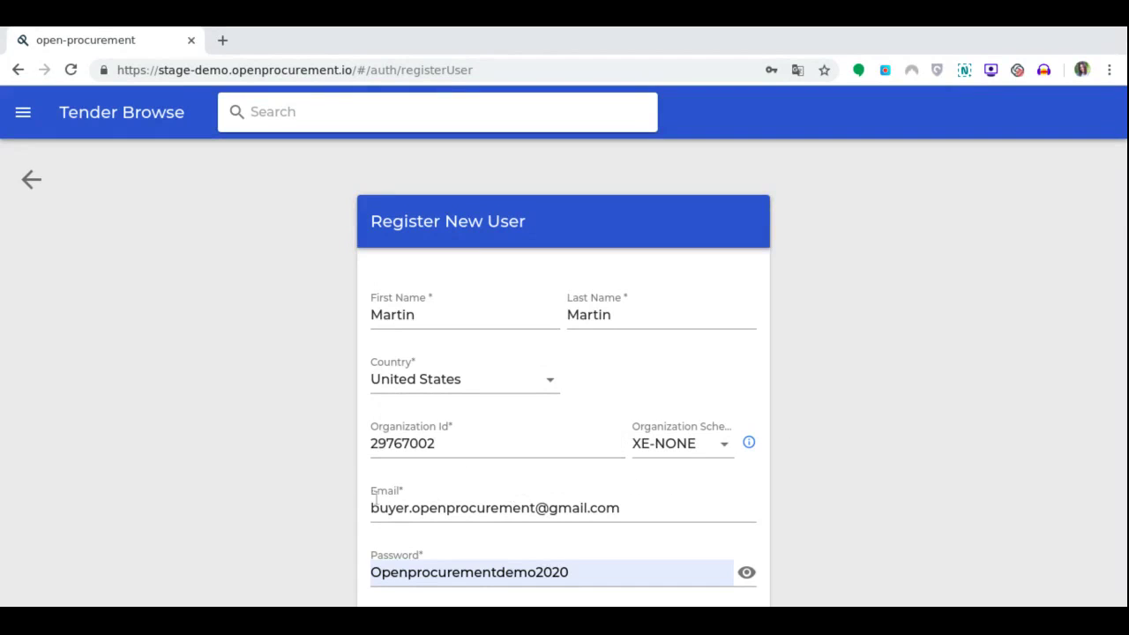
Scroll down the filled-in Register New User form
{"action": "scroll", "coordinate": [543, 526], "scroll_direction": "down", "scroll_amount": 2}
{"action": "scroll", "coordinate": [540, 529], "scroll_direction": "down", "scroll_amount": 1}
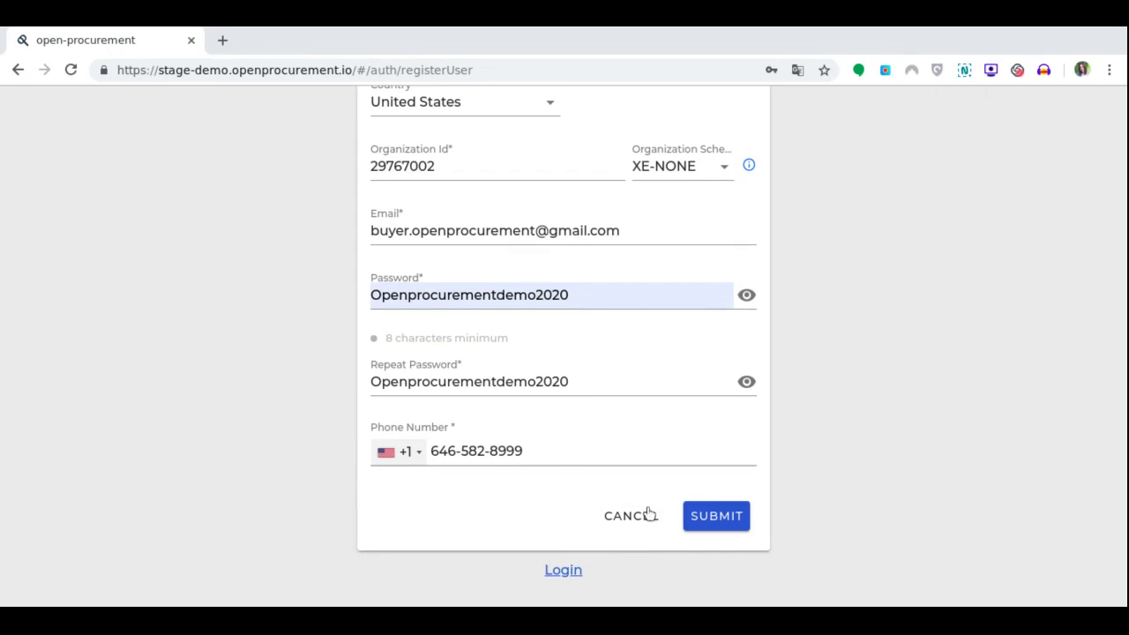
Submit the user registration, then submit the California Department of Public Health organization form
{"action": "left_click", "coordinate": [718, 518]}
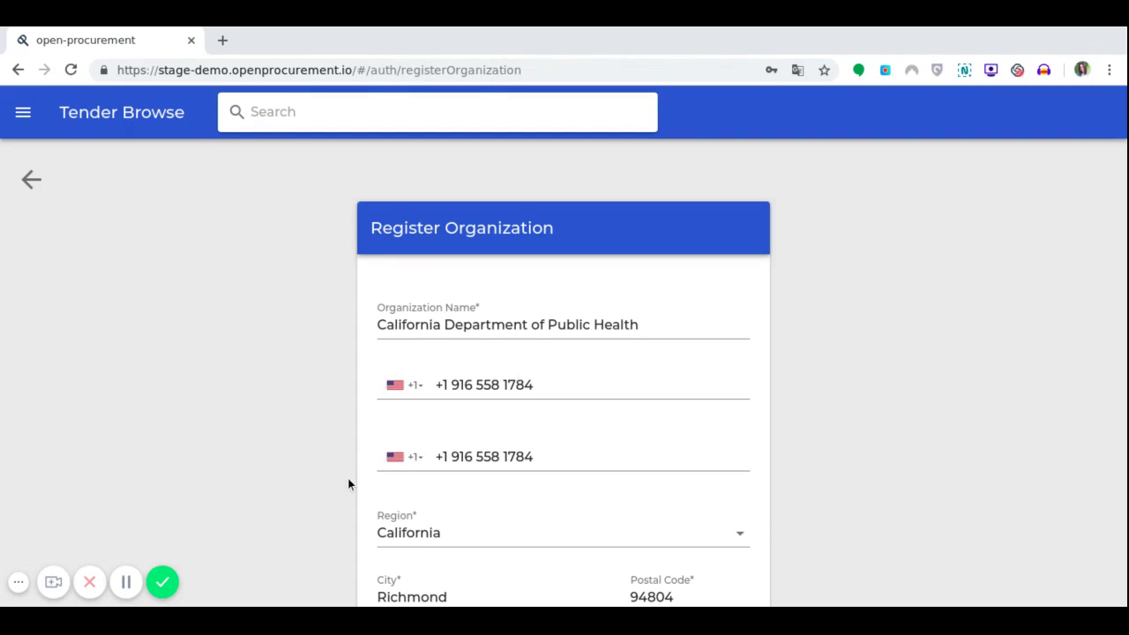
{"action": "scroll", "coordinate": [347, 484], "scroll_direction": "down", "scroll_amount": 2}
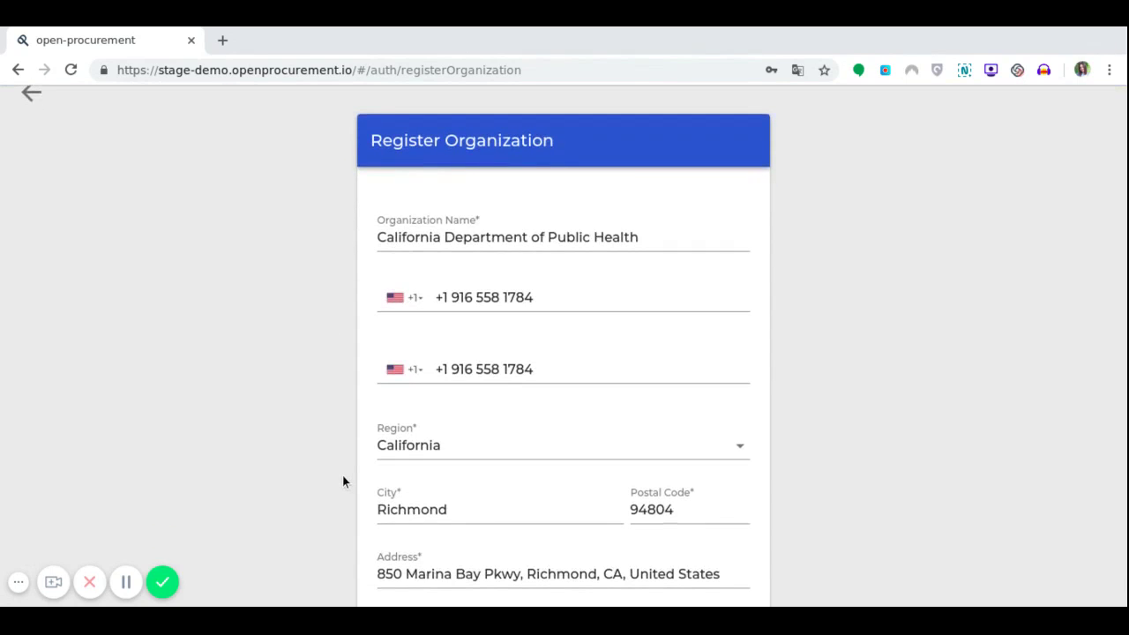
{"action": "scroll", "coordinate": [344, 481], "scroll_direction": "down", "scroll_amount": 1}
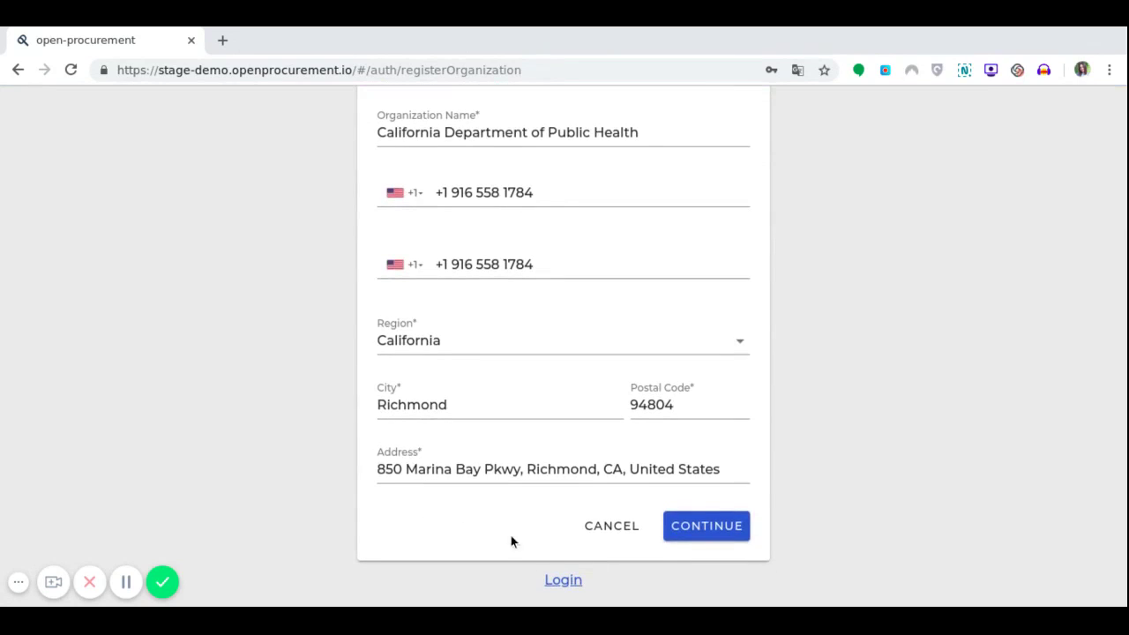
{"action": "left_click", "coordinate": [685, 529]}
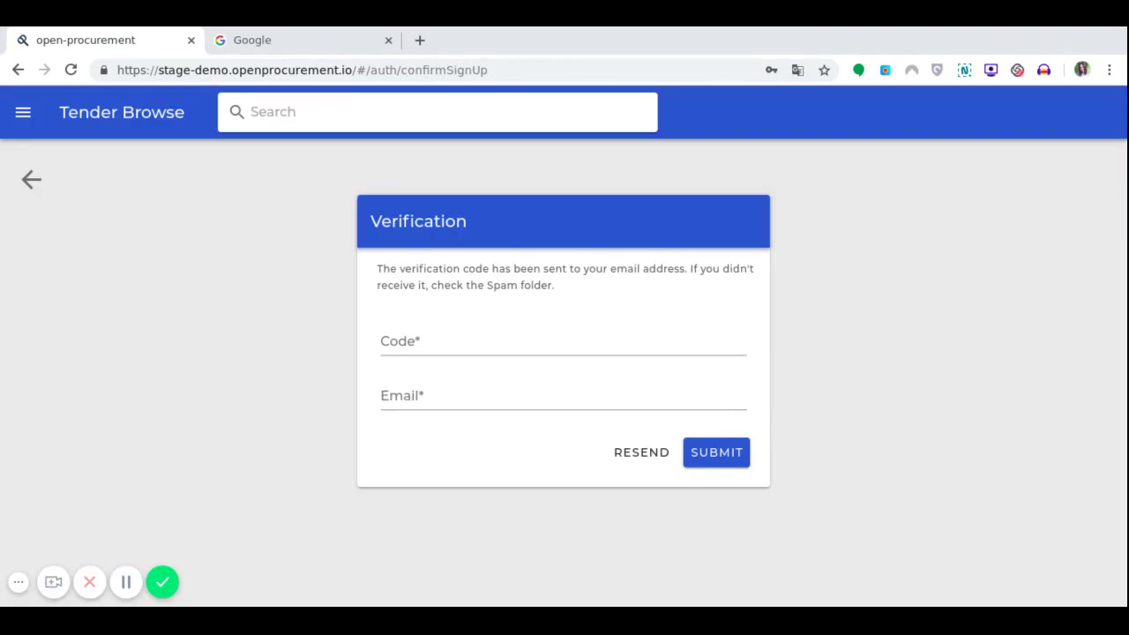
Get the verification code from the Gmail tab and submit it on the Verification page
{"action": "key", "text": "ctrl+Tab"}
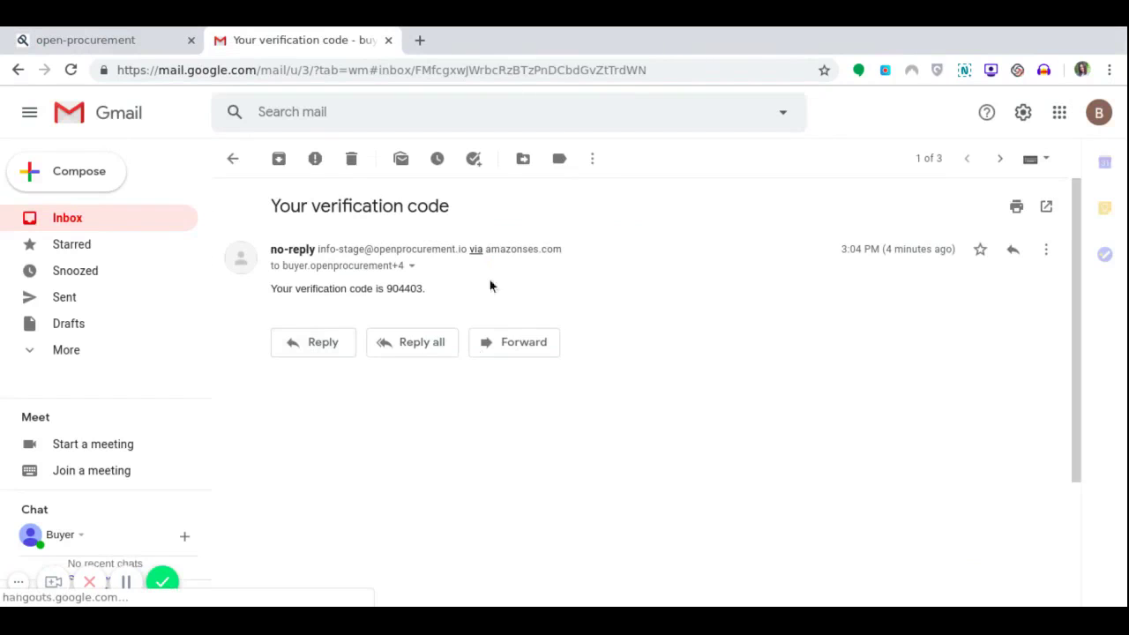
{"action": "key", "text": "ctrl+Tab"}
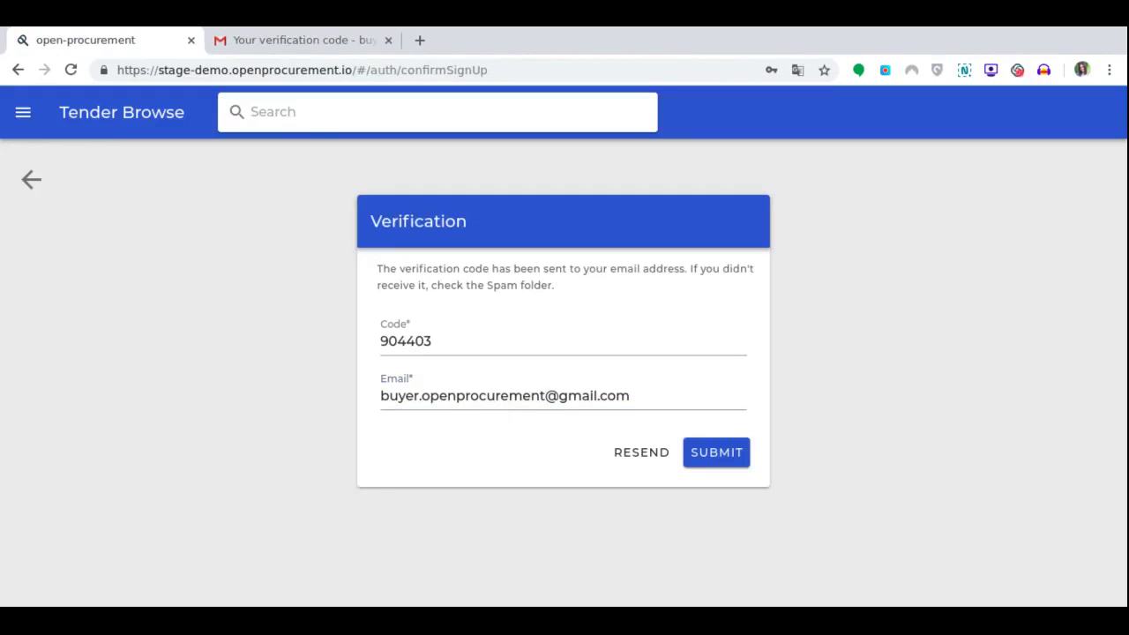
{"action": "left_click", "coordinate": [695, 468]}
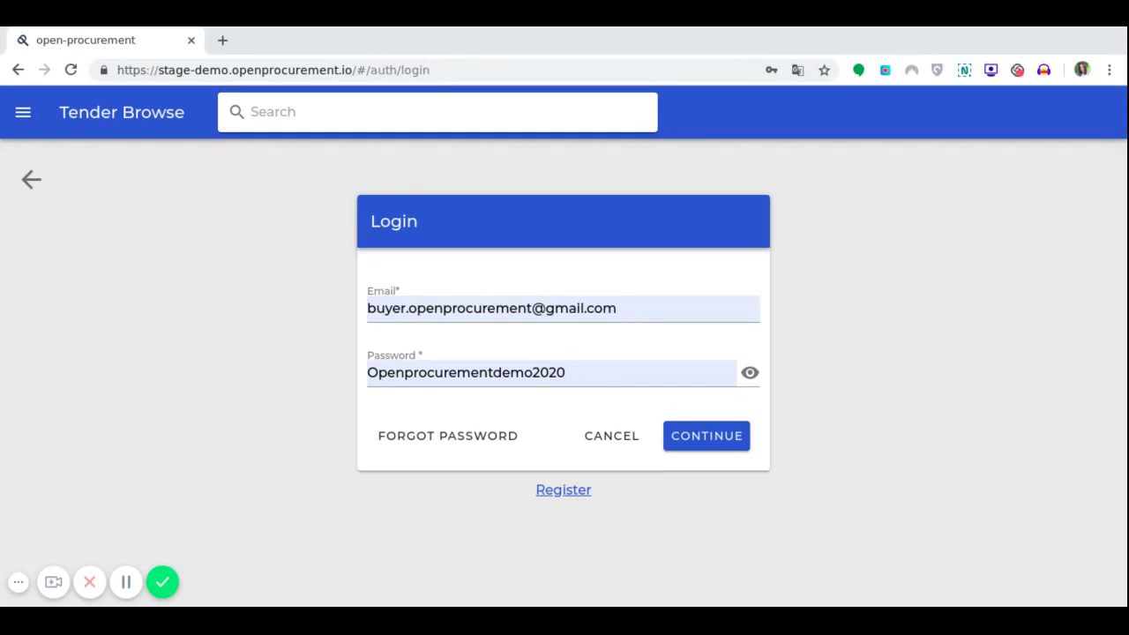
Log in with the prefilled e-mail and password, then open the navigation drawer
{"action": "left_click", "coordinate": [715, 437]}
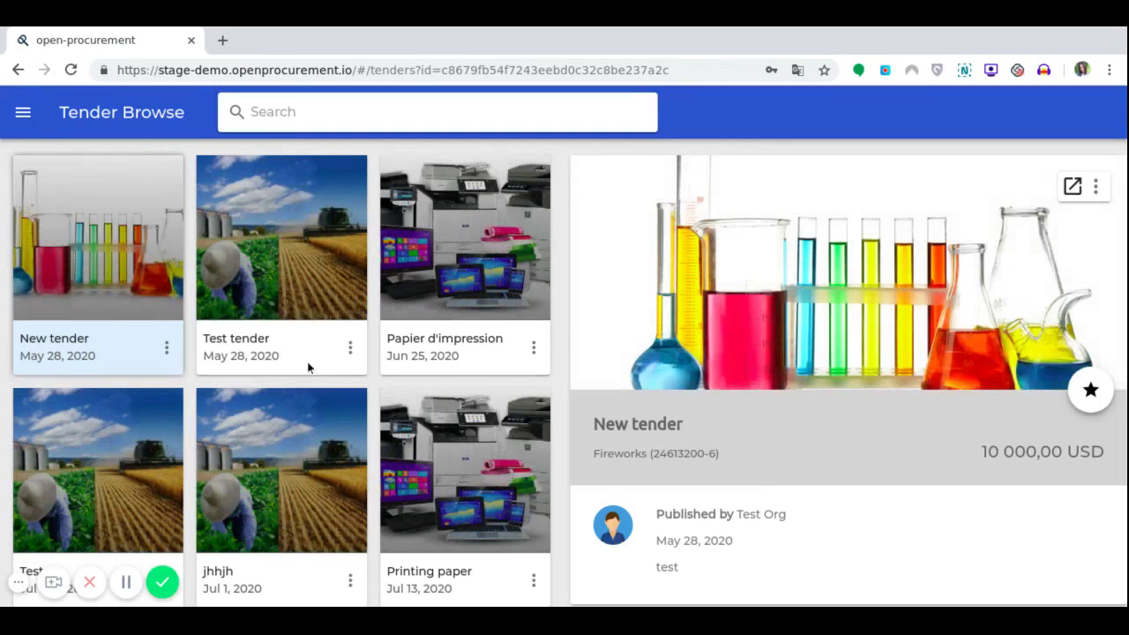
{"action": "left_click", "coordinate": [23, 113]}
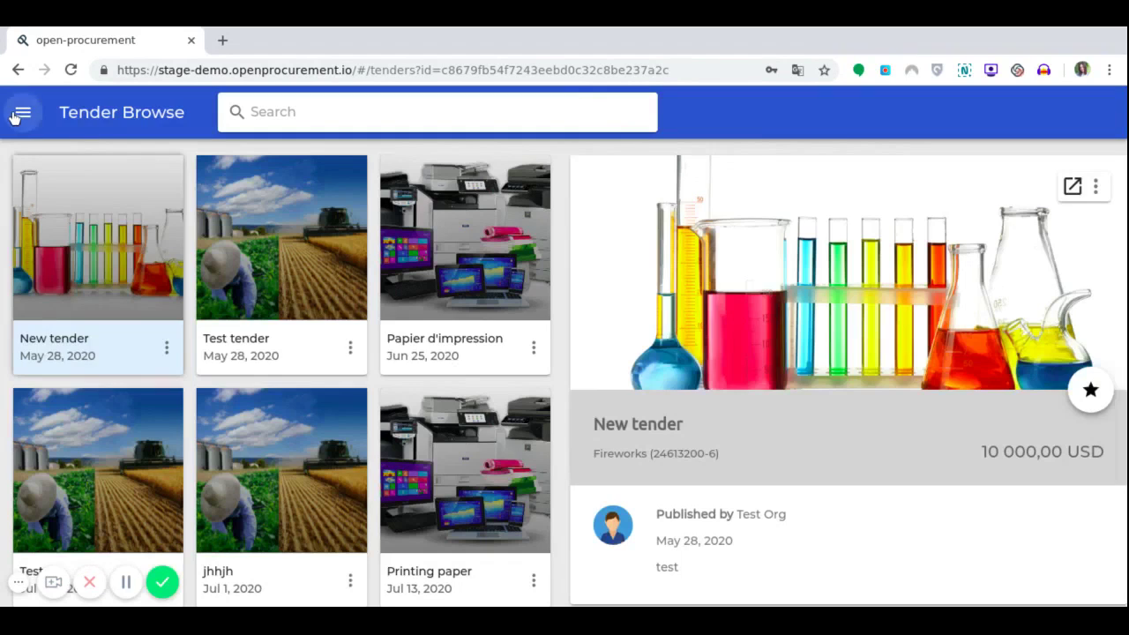
{"action": "left_click", "coordinate": [14, 115]}
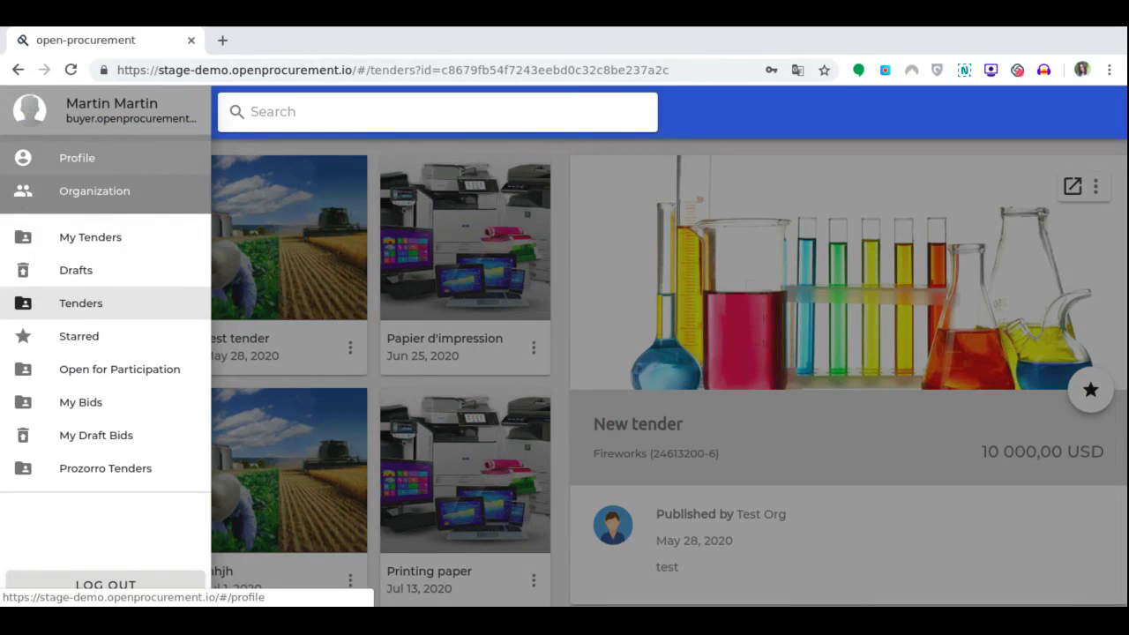
View the user profile page and cancel its edit dialog without changes
{"action": "left_click", "coordinate": [146, 156]}
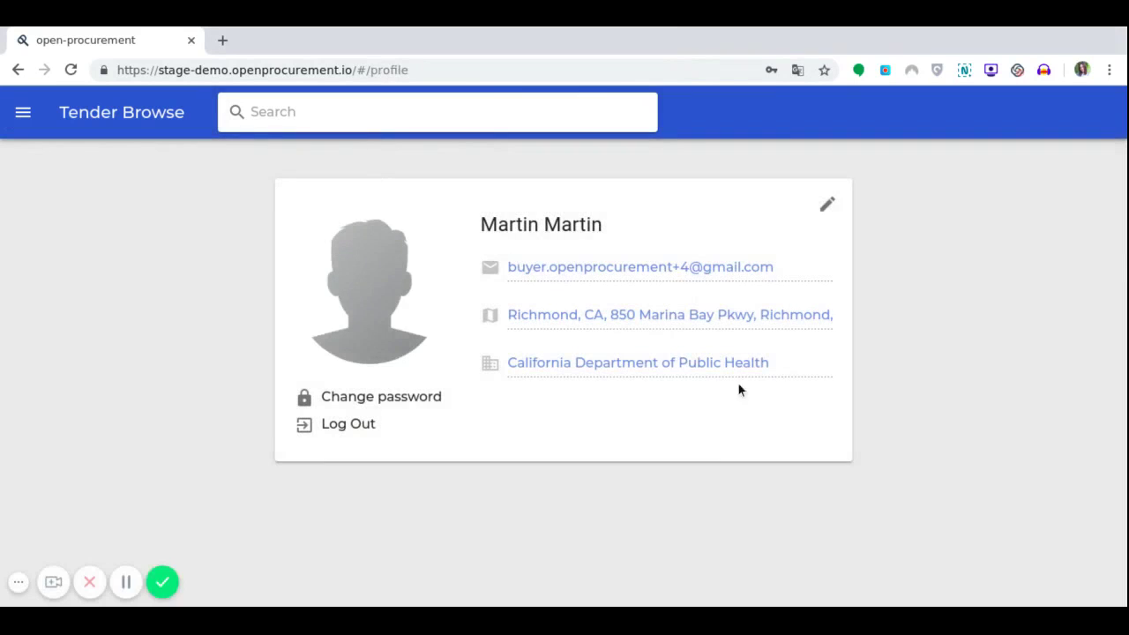
{"action": "left_click", "coordinate": [824, 210]}
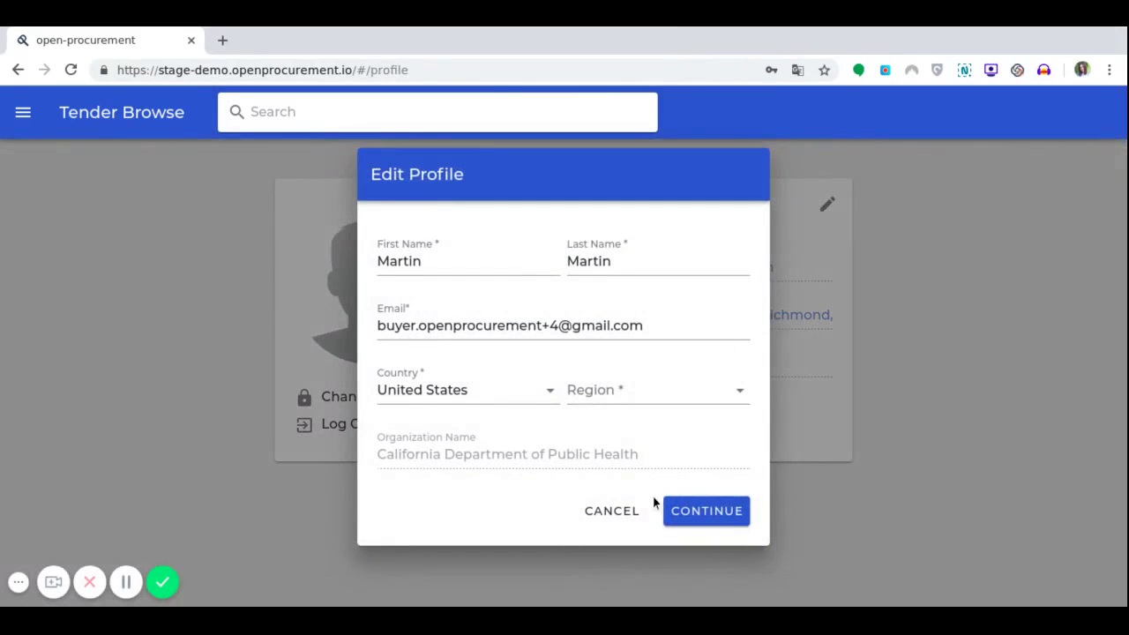
{"action": "left_click", "coordinate": [625, 511]}
On the Organization page, cancel the organization editor and the New User form after checking roles
{"action": "left_click", "coordinate": [28, 99]}
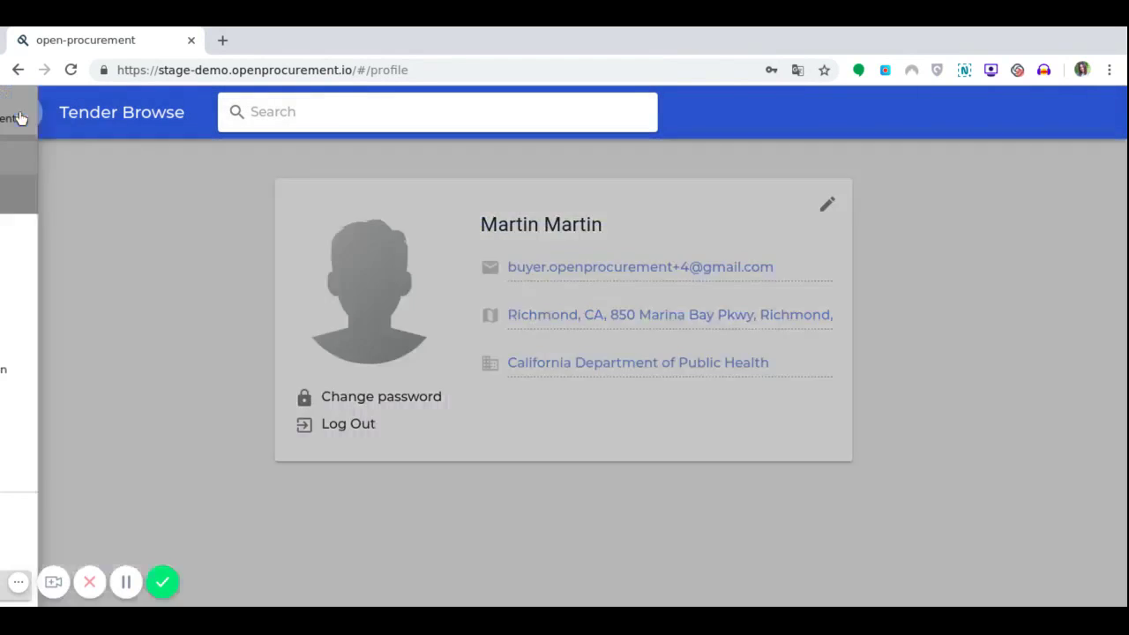
{"action": "left_click", "coordinate": [101, 192]}
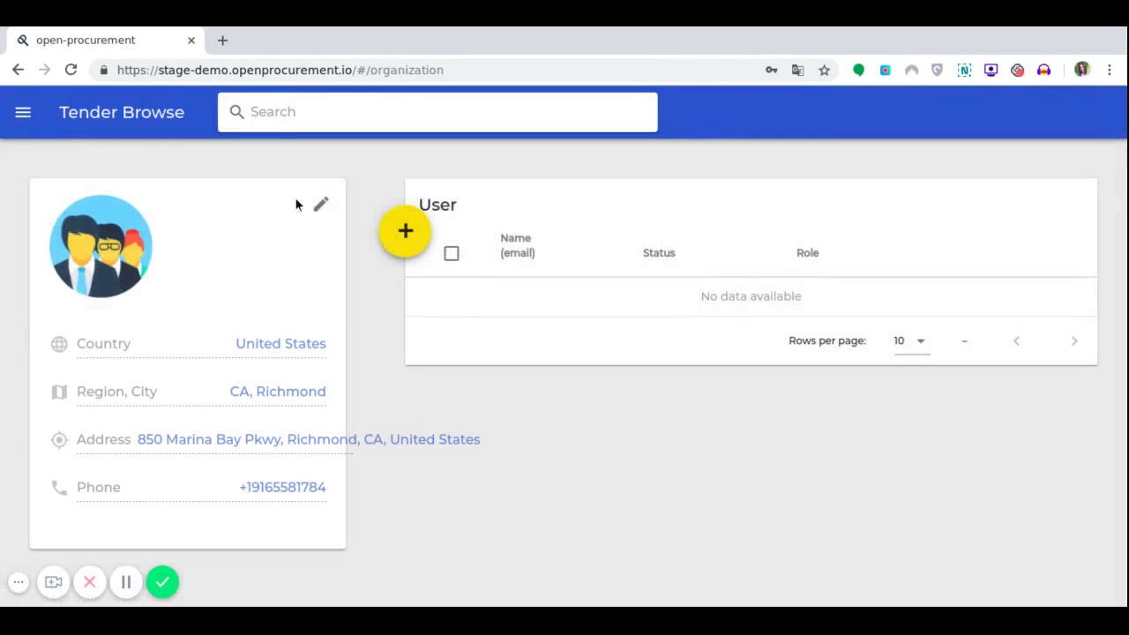
{"action": "left_click", "coordinate": [326, 206]}
{"action": "left_click", "coordinate": [612, 548]}
{"action": "left_click", "coordinate": [407, 233]}
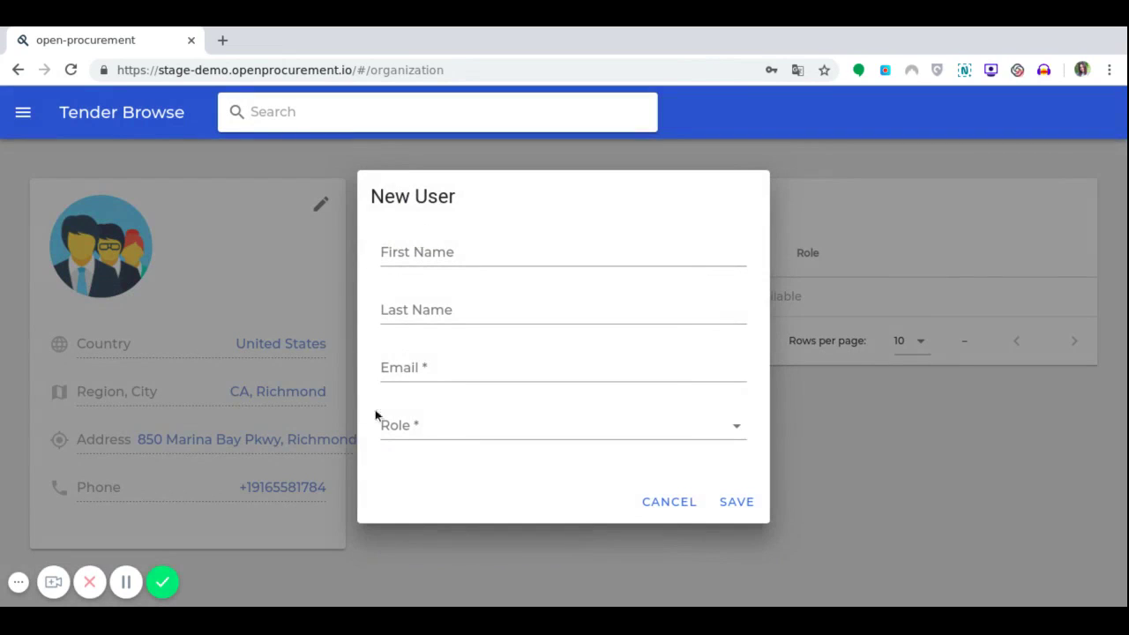
{"action": "left_click", "coordinate": [733, 434]}
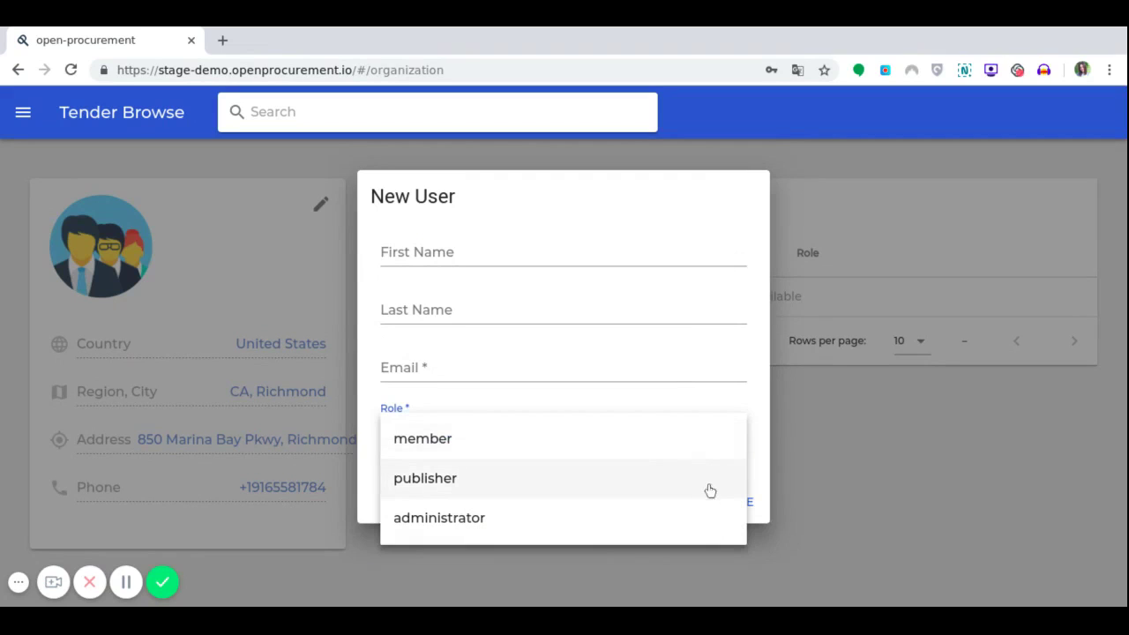
{"action": "left_click", "coordinate": [793, 497]}
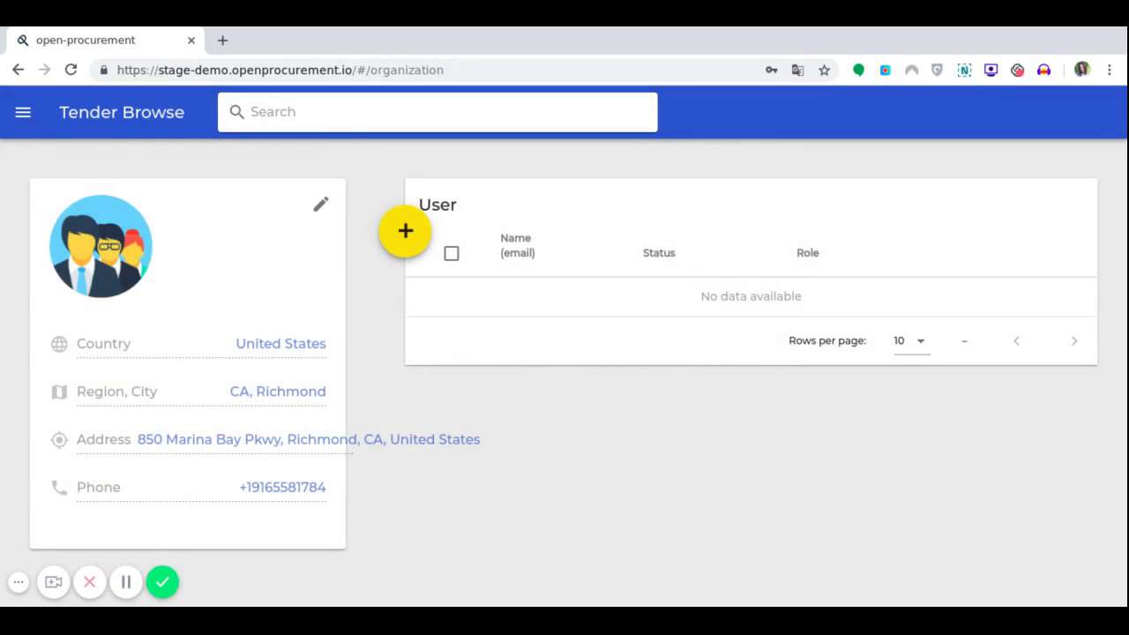
Set the organization's user table to 15 rows per page
{"action": "left_click", "coordinate": [912, 350]}
{"action": "left_click", "coordinate": [909, 441]}
{"action": "left_click", "coordinate": [26, 114]}
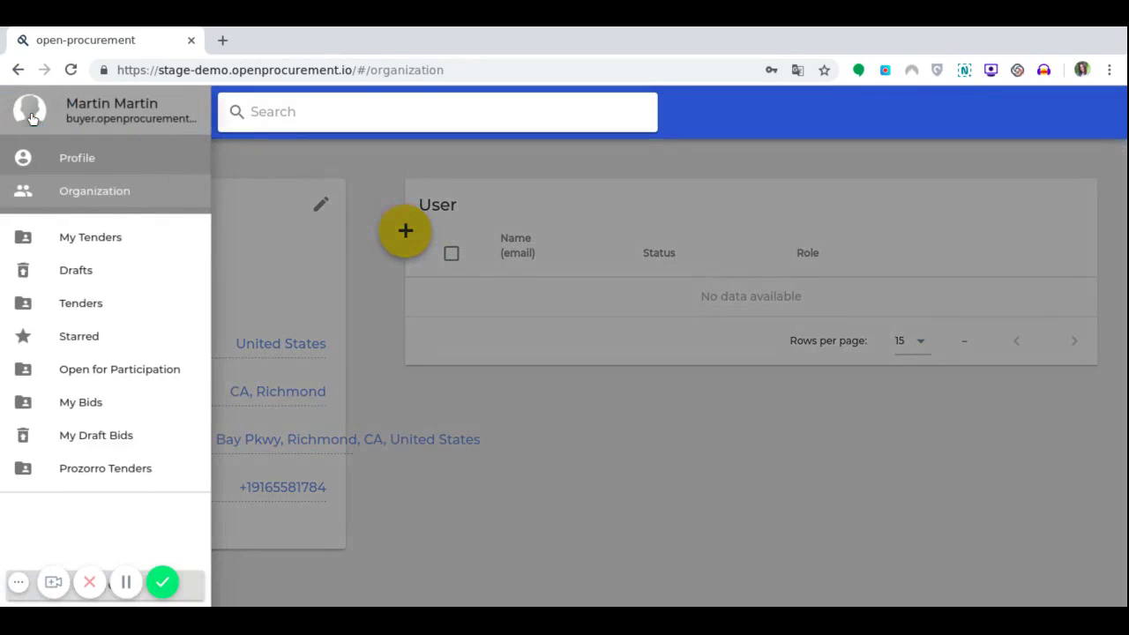
Look through the Drafts and Tenders lists, ending on the empty My Tenders page
{"action": "left_click", "coordinate": [88, 238]}
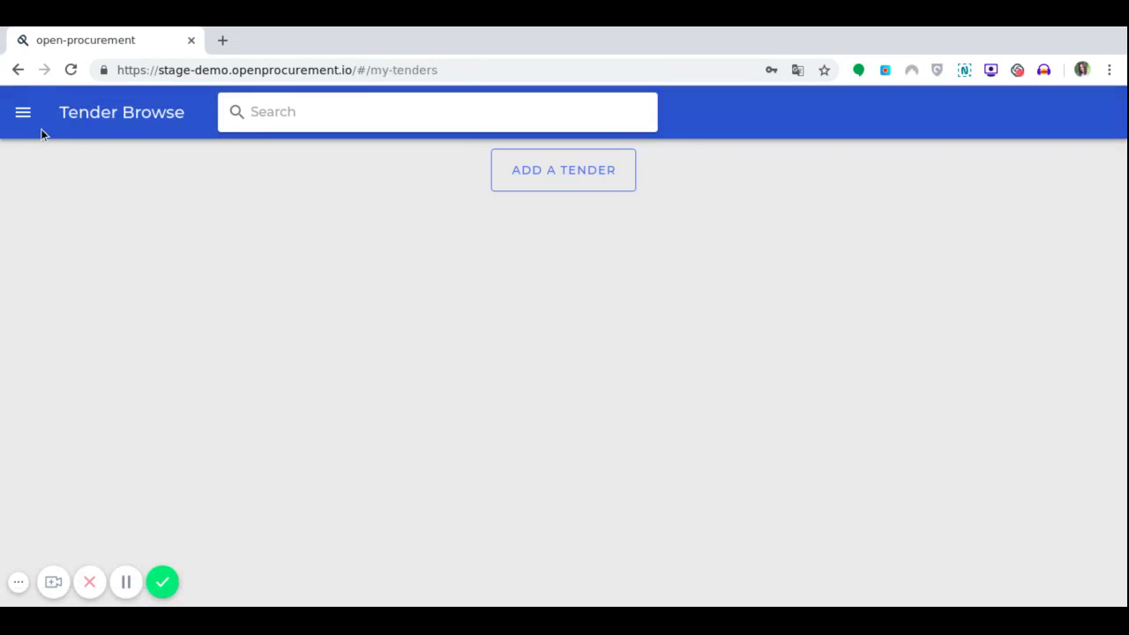
{"action": "left_click", "coordinate": [23, 108]}
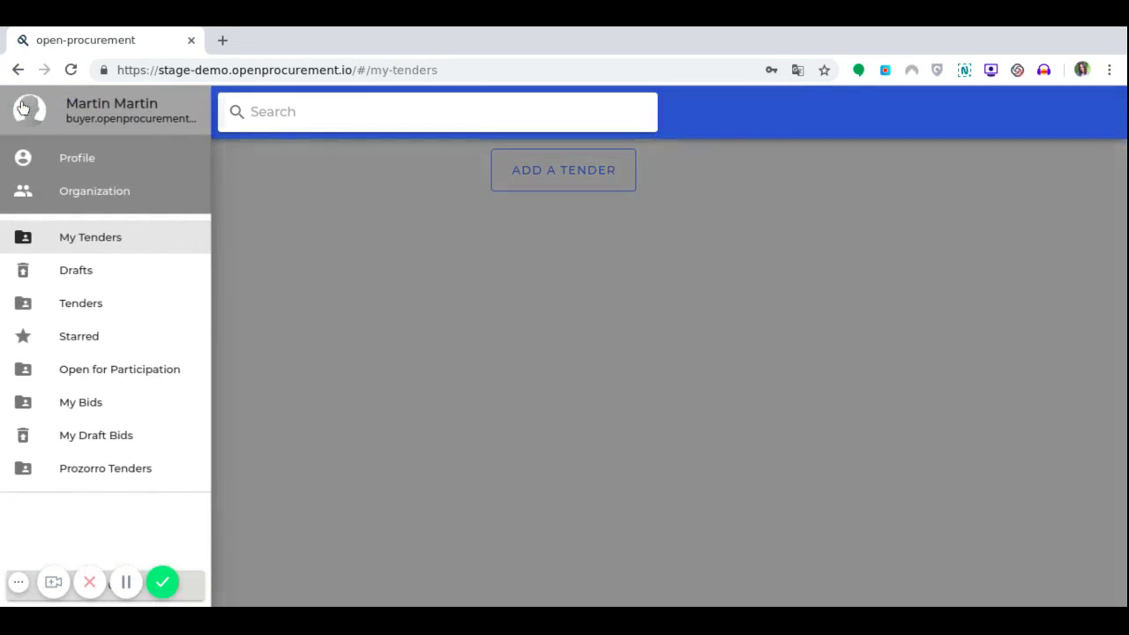
{"action": "left_click", "coordinate": [67, 273]}
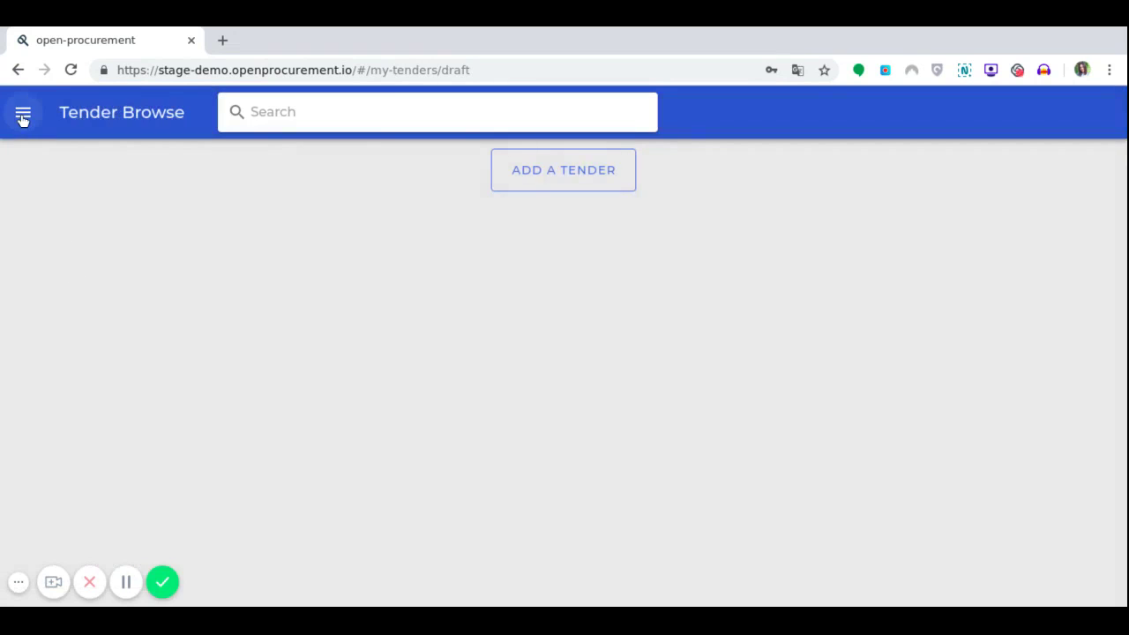
{"action": "left_click", "coordinate": [23, 113]}
{"action": "left_click", "coordinate": [80, 303]}
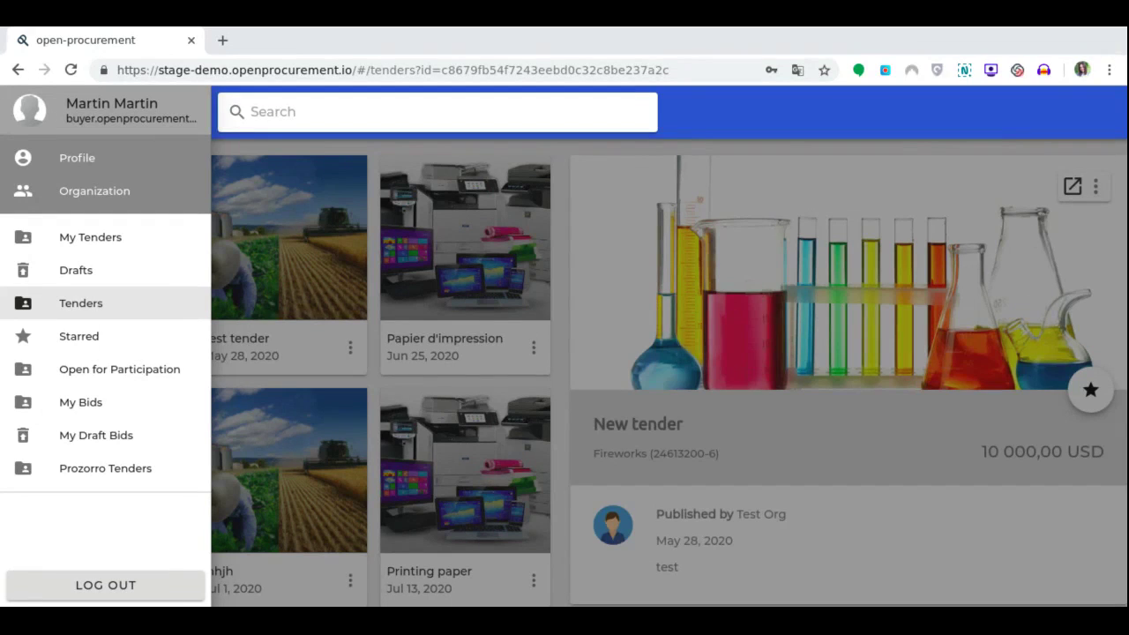
{"action": "left_click", "coordinate": [124, 239]}
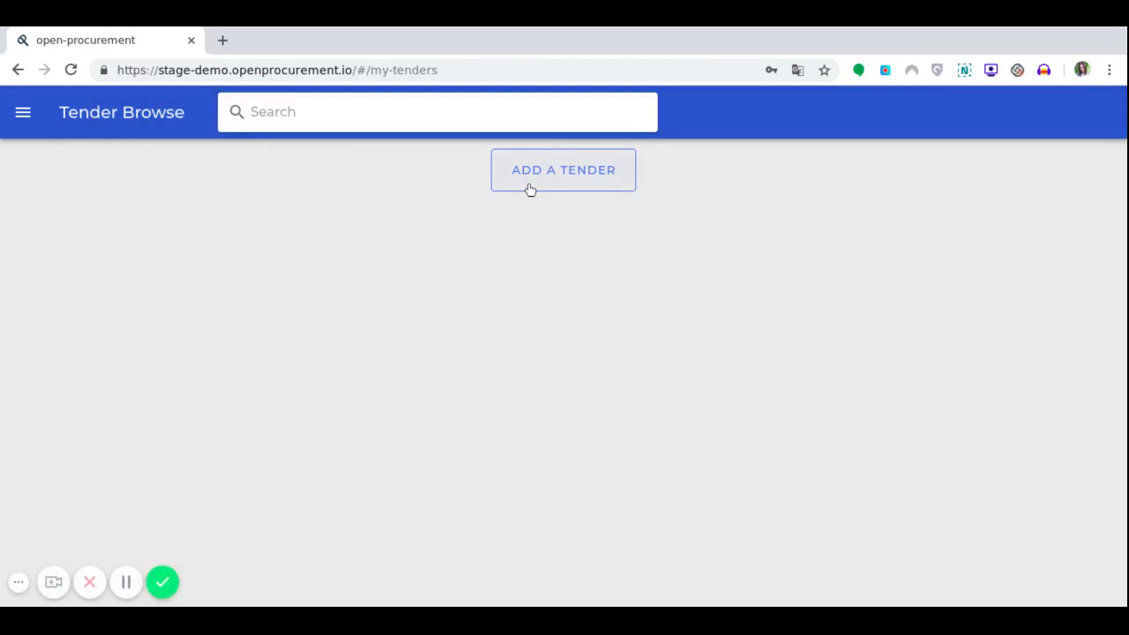
Start a new tender titled 'Printing Paper' with a 180000 USD budget
{"action": "left_click", "coordinate": [529, 187]}
{"action": "scroll", "coordinate": [529, 187], "scroll_direction": "down", "scroll_amount": 1}
{"action": "left_click", "coordinate": [514, 258]}
{"action": "type", "text": "Printing Paper"}
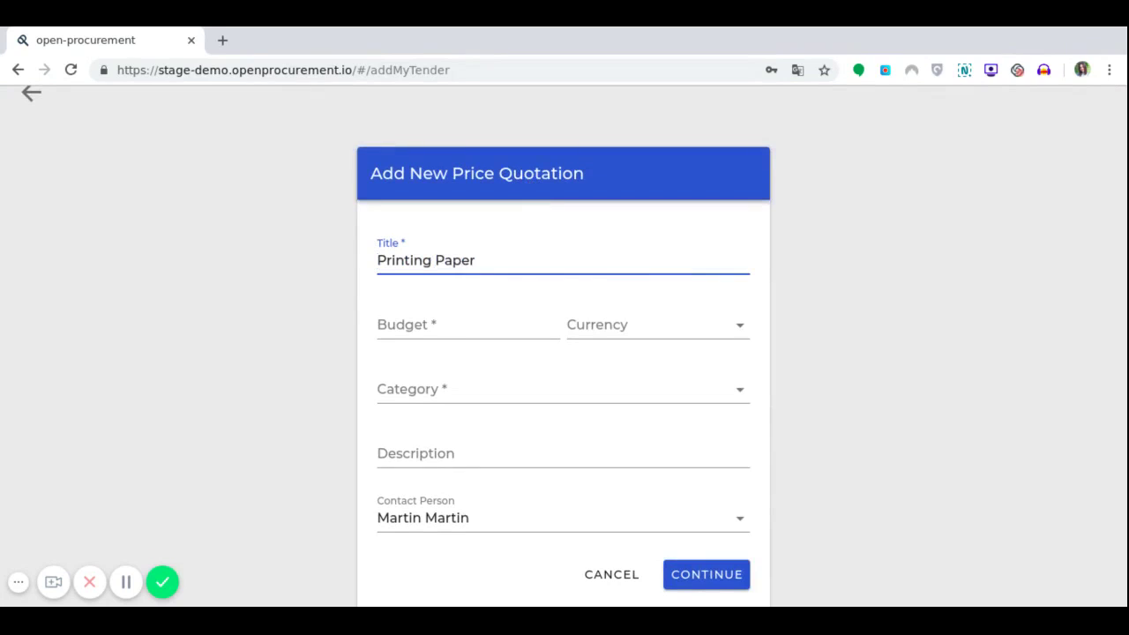
{"action": "left_click", "coordinate": [399, 325]}
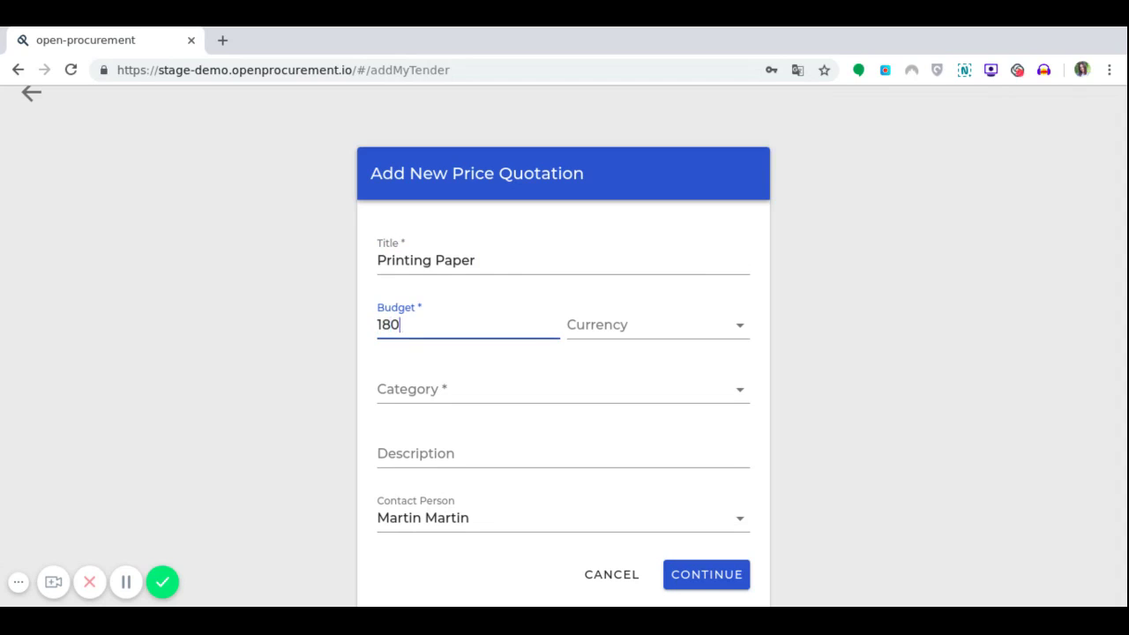
{"action": "left_click", "coordinate": [598, 337]}
{"action": "scroll", "coordinate": [617, 527], "scroll_direction": "down", "scroll_amount": 2}
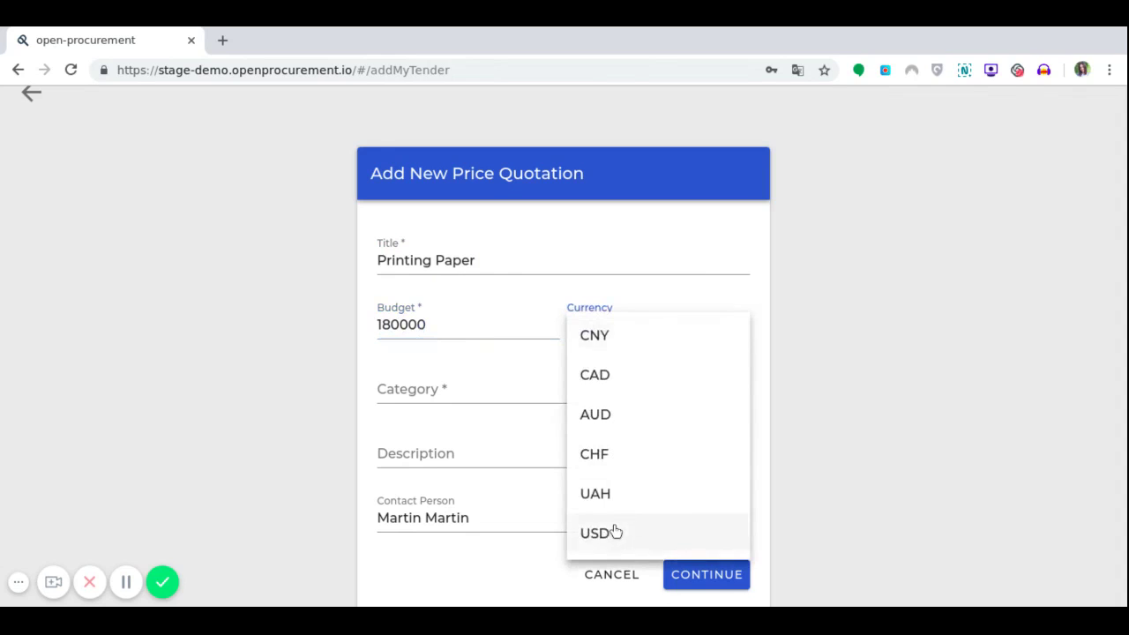
{"action": "left_click", "coordinate": [616, 530]}
Set the tender category to (30197630-1) Printing paper
{"action": "scroll", "coordinate": [521, 407], "scroll_direction": "down", "scroll_amount": 1}
{"action": "left_click", "coordinate": [497, 372]}
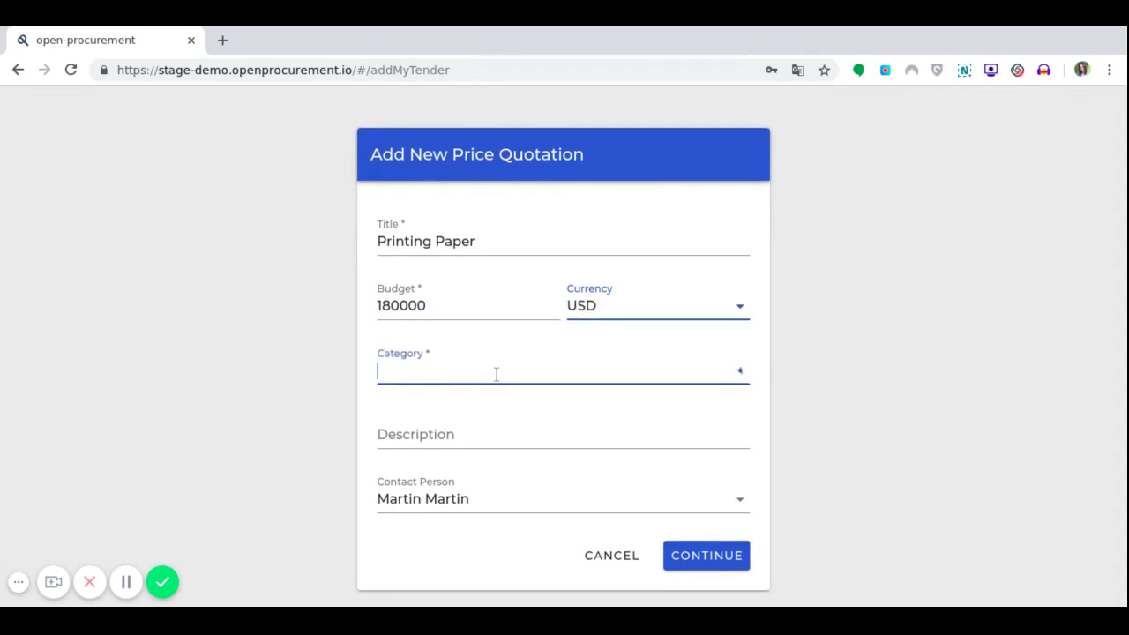
{"action": "type", "text": "prin"}
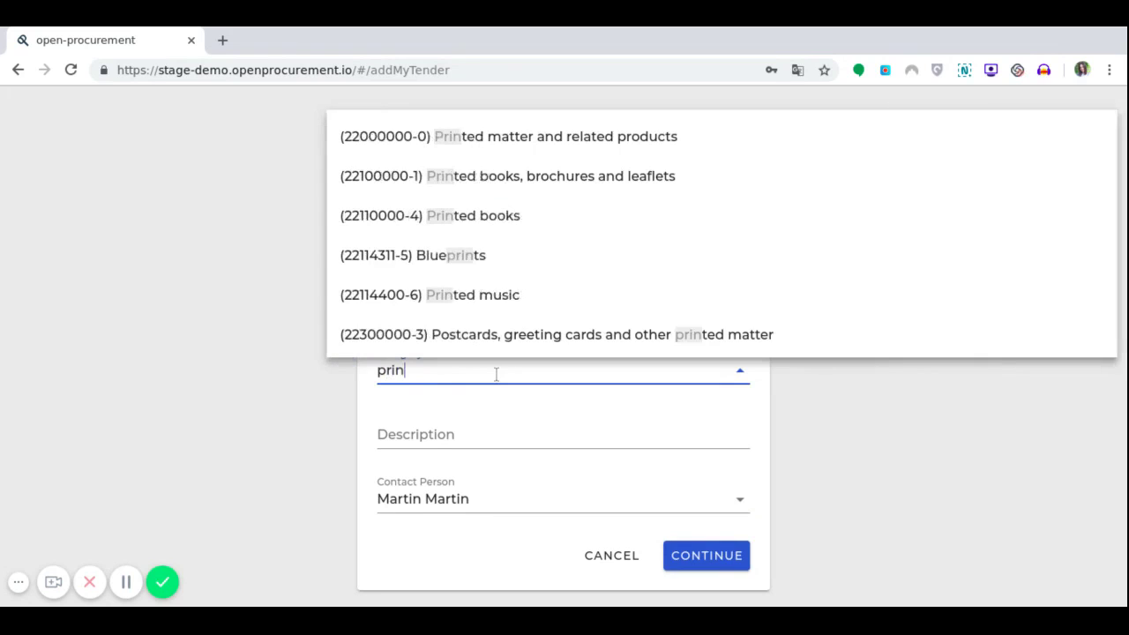
{"action": "type", "text": "ting pa"}
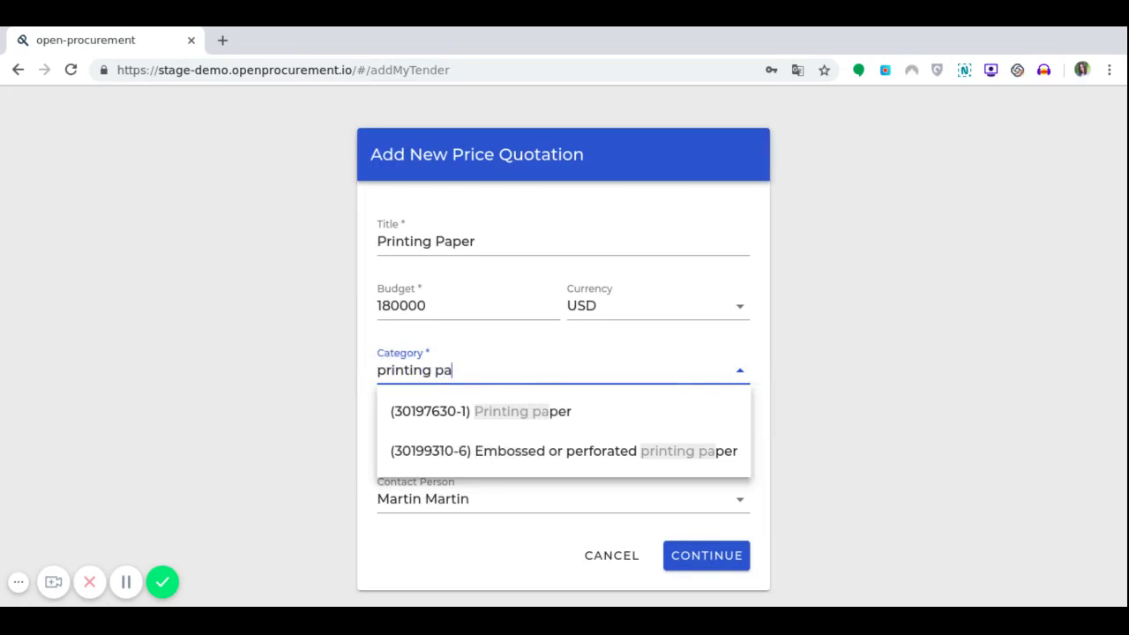
{"action": "left_click", "coordinate": [486, 409]}
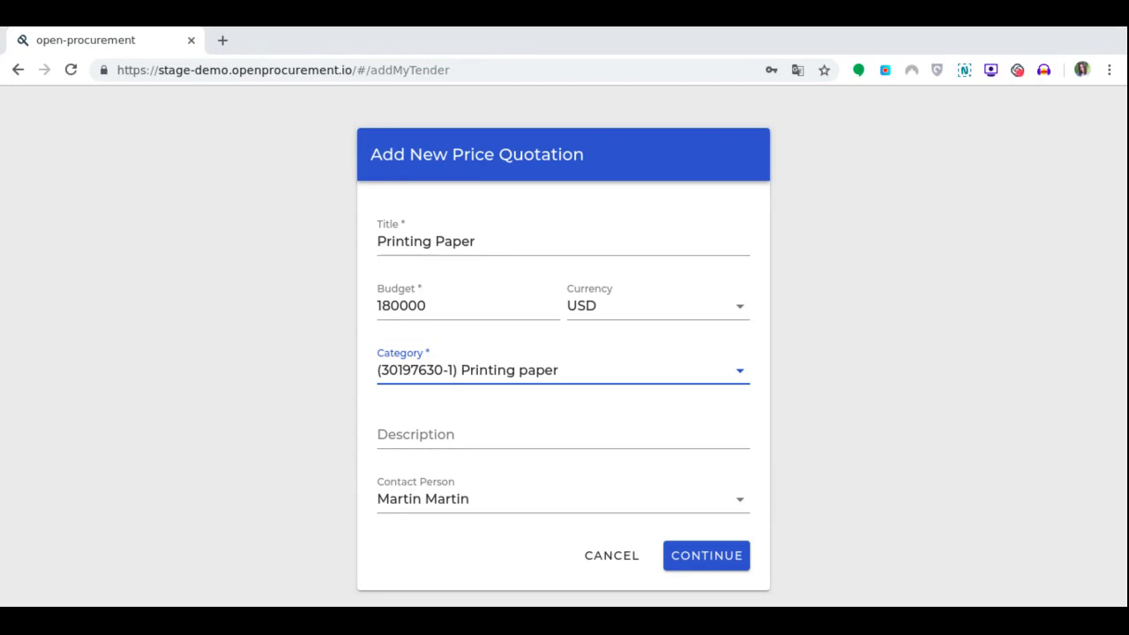
Paste the white 210 mm x 297 mm paper description and review it
{"action": "left_click", "coordinate": [570, 429]}
{"action": "key", "text": "ctrl+v"}
{"action": "key", "text": "Home"}
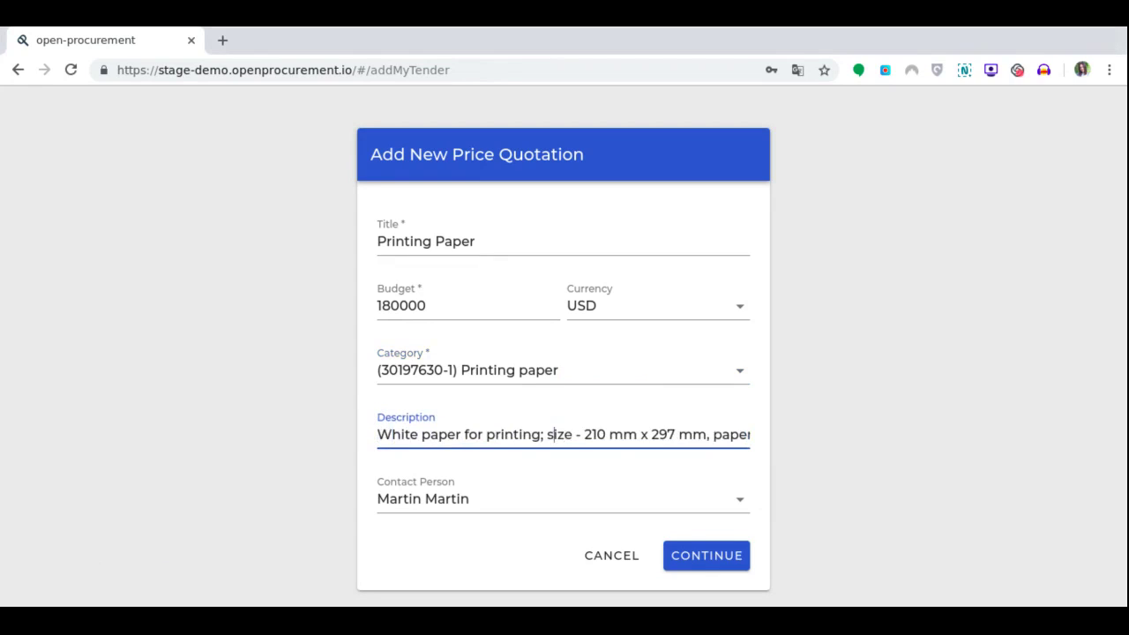
{"action": "key", "text": "Right"}
{"action": "key", "text": "Right"}
{"action": "key", "text": "Right"}
{"action": "key", "text": "Right"}
{"action": "key", "text": "Right"}
{"action": "key", "text": "Right"}
{"action": "key", "text": "Right"}
{"action": "key", "text": "Right"}
{"action": "key", "text": "Right"}
{"action": "key", "text": "Right"}
{"action": "key", "text": "Right"}
{"action": "key", "text": "Right"}
{"action": "key", "text": "Right"}
{"action": "key", "text": "Right"}
{"action": "key", "text": "Right"}
{"action": "key", "text": "Right"}
{"action": "key", "text": "Right"}
{"action": "key", "text": "Right"}
{"action": "key", "text": "Right"}
{"action": "key", "text": "Right"}
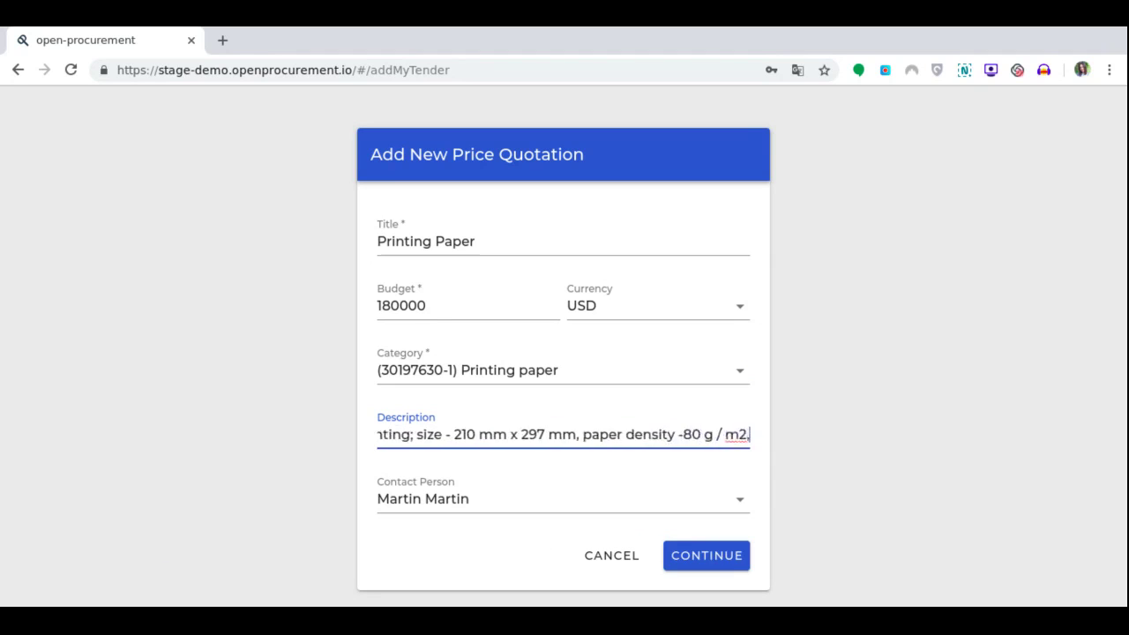
{"action": "key", "text": "Right"}
{"action": "key", "text": "Right"}
{"action": "key", "text": "Right"}
{"action": "key", "text": "Right"}
{"action": "key", "text": "Right"}
{"action": "key", "text": "Right"}
{"action": "key", "text": "Right"}
{"action": "key", "text": "Right"}
{"action": "key", "text": "Right"}
{"action": "key", "text": "Right"}
{"action": "key", "text": "Right"}
{"action": "key", "text": "Right"}
{"action": "key", "text": "Right"}
{"action": "key", "text": "Right"}
{"action": "key", "text": "Right"}
{"action": "key", "text": "Right"}
{"action": "key", "text": "Right"}
{"action": "key", "text": "Right"}
{"action": "key", "text": "Right"}
{"action": "key", "text": "Right"}
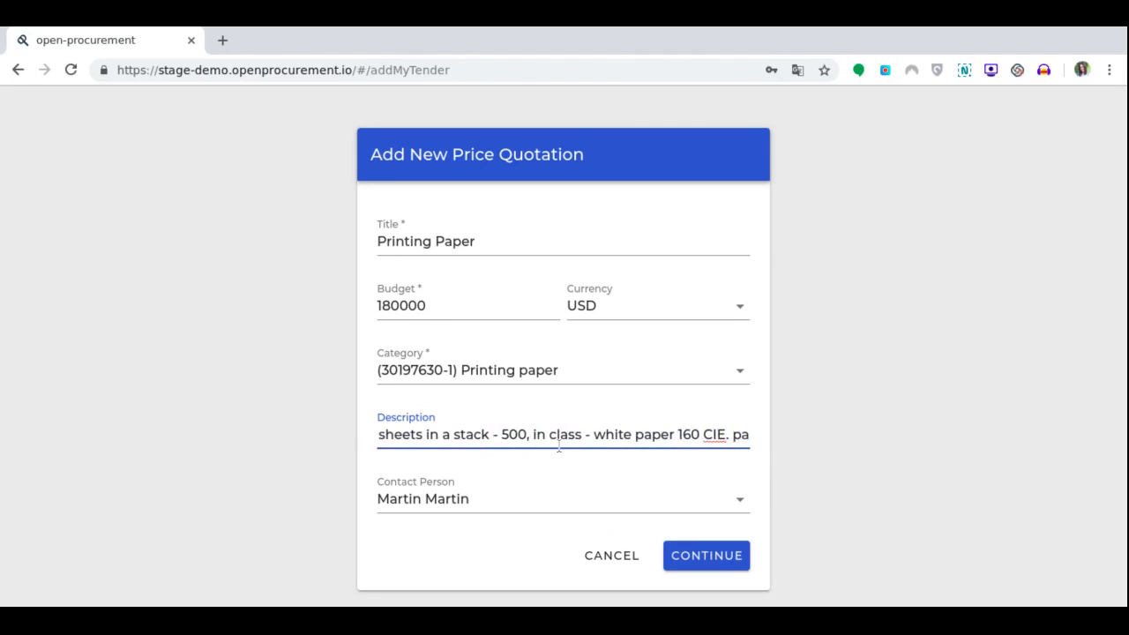
{"action": "left_click", "coordinate": [711, 555]}
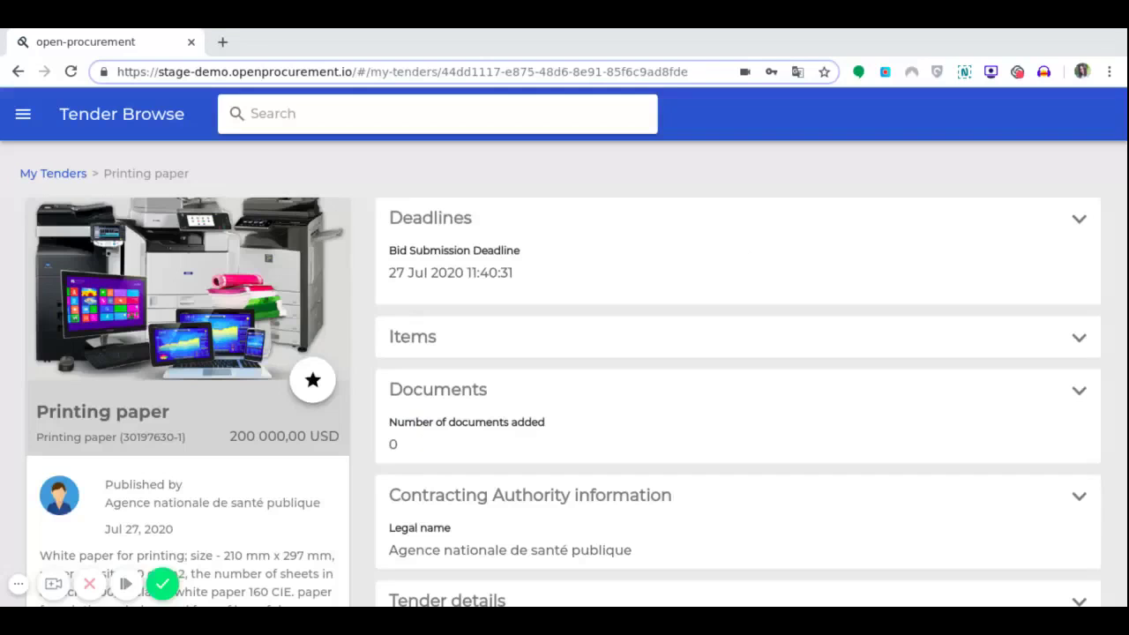
{"action": "left_click", "coordinate": [23, 113]}
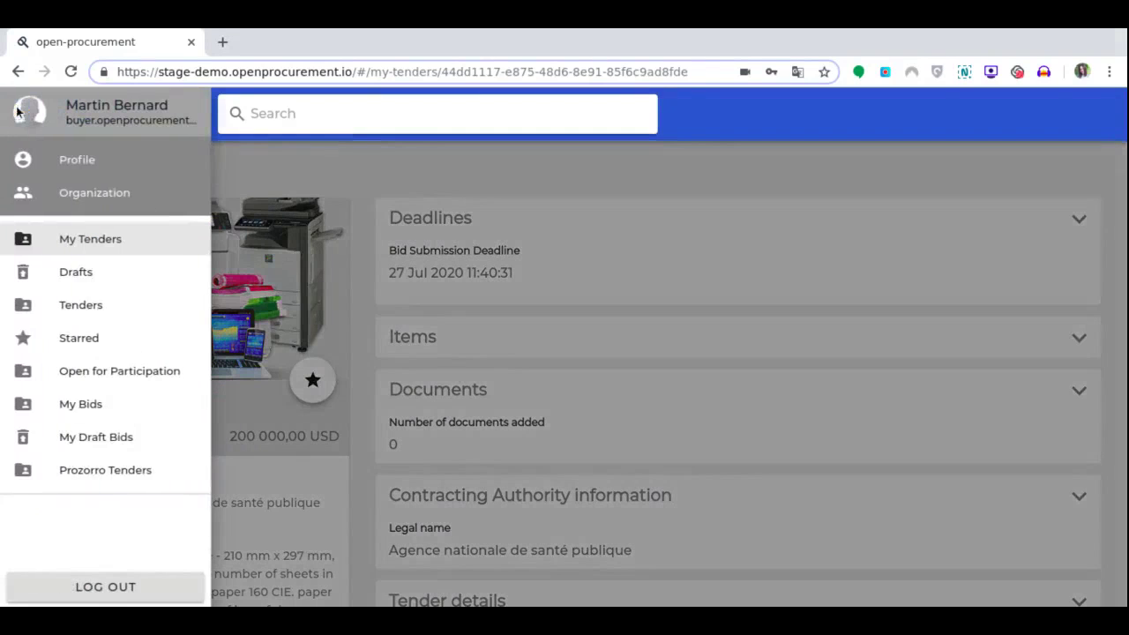
{"action": "left_click", "coordinate": [83, 272]}
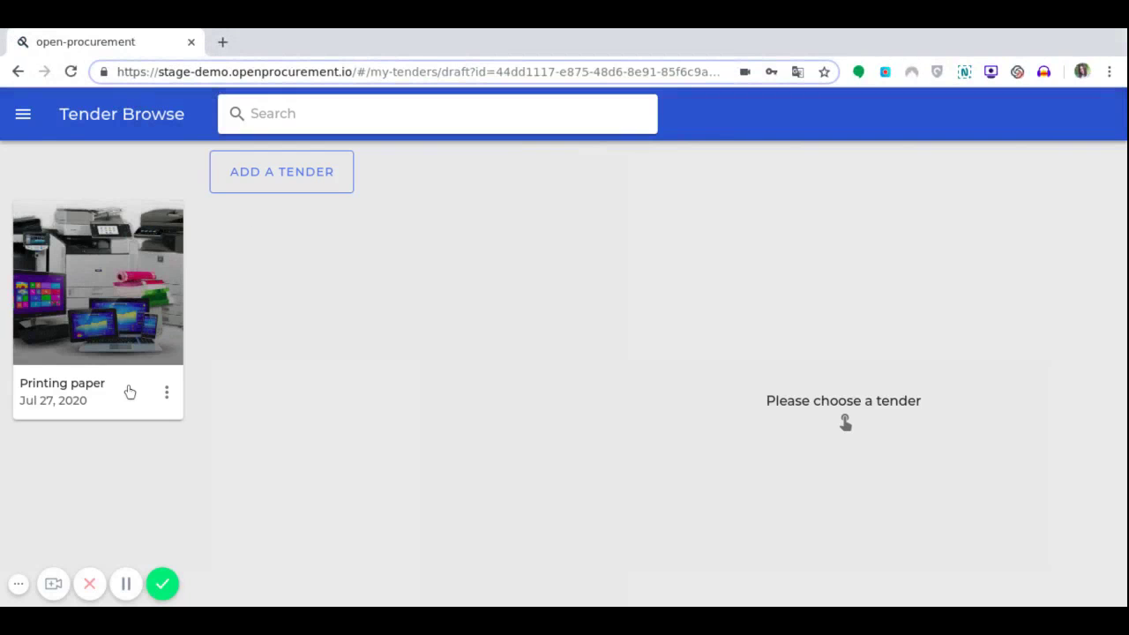
{"action": "left_click", "coordinate": [132, 391]}
{"action": "left_click", "coordinate": [1071, 191]}
{"action": "scroll", "coordinate": [1022, 252], "scroll_direction": "down", "scroll_amount": 2}
{"action": "scroll", "coordinate": [1022, 255], "scroll_direction": "up", "scroll_amount": 1}
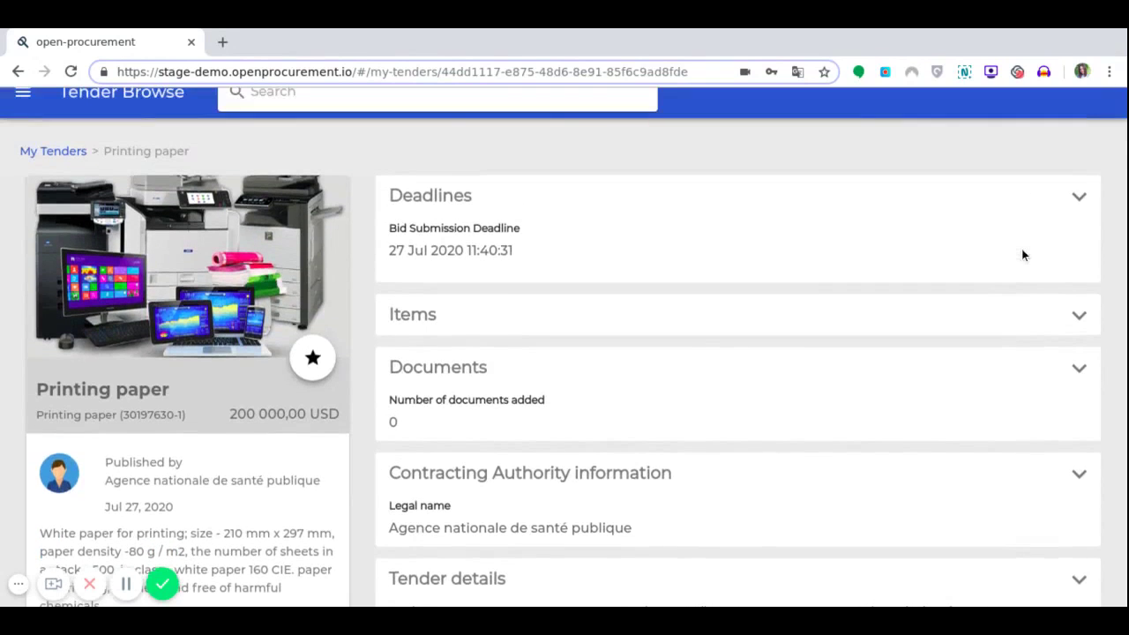
{"action": "scroll", "coordinate": [1023, 255], "scroll_direction": "up", "scroll_amount": 1}
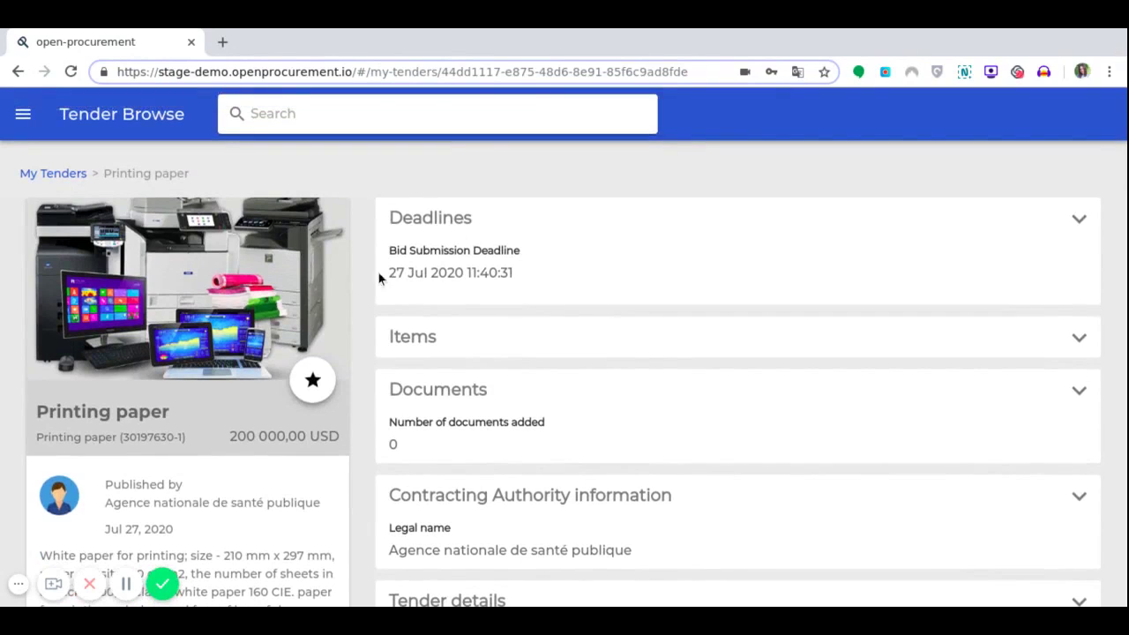
Change the bid submission deadline to 20 Jul 2020 at 12:00:00 and save
{"action": "left_click", "coordinate": [1080, 219]}
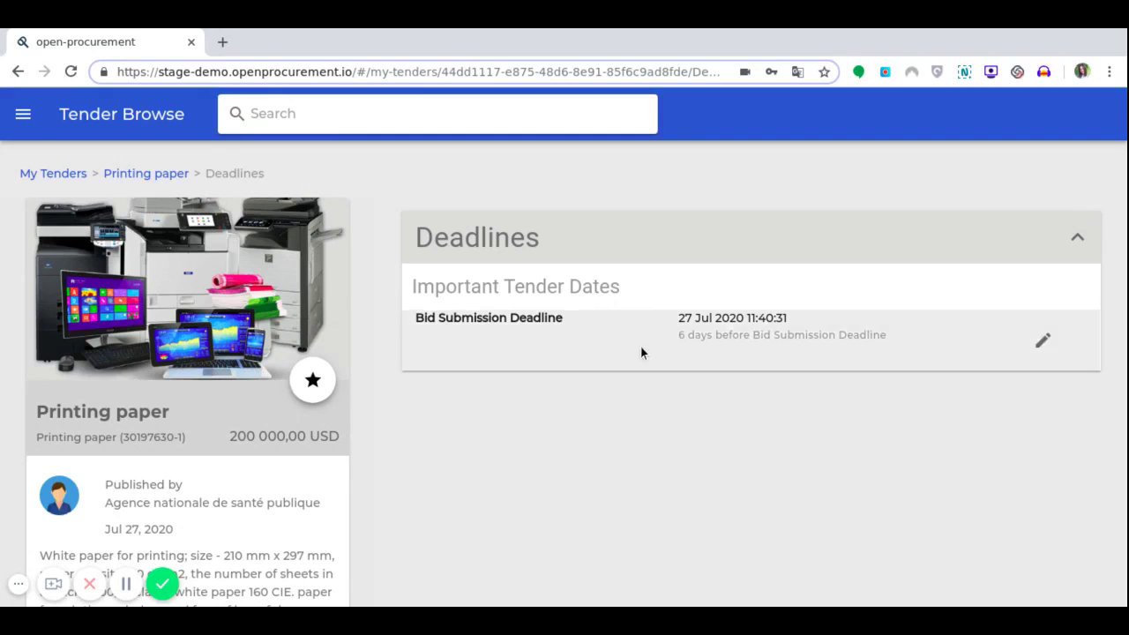
{"action": "left_click", "coordinate": [1043, 340]}
{"action": "left_click", "coordinate": [482, 307]}
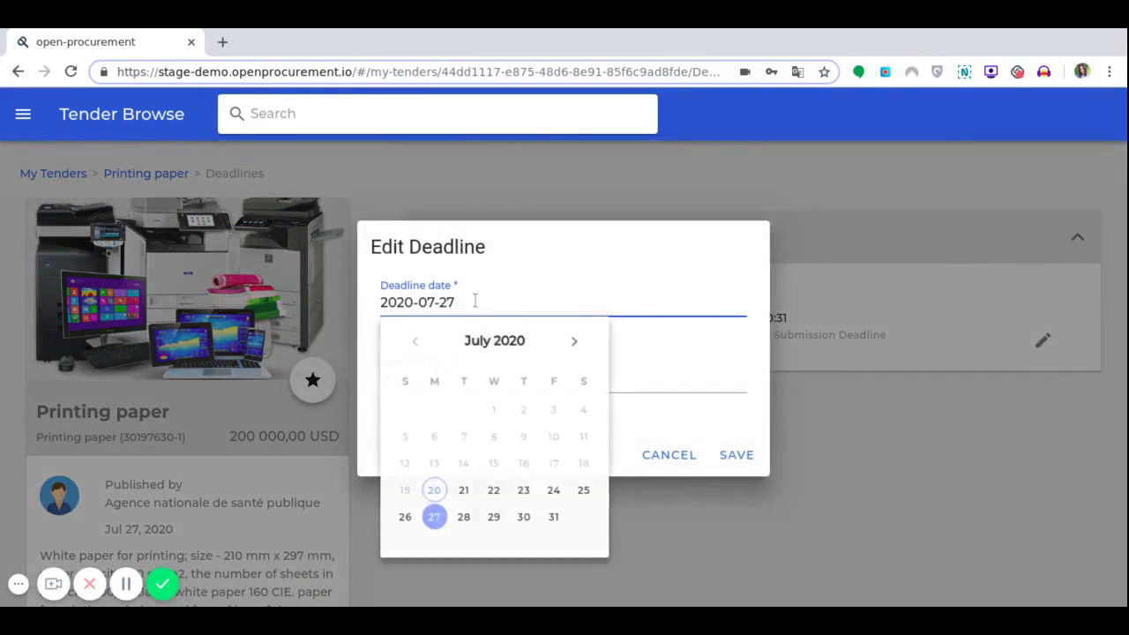
{"action": "left_click", "coordinate": [436, 496]}
{"action": "left_click", "coordinate": [389, 384]}
{"action": "type", "text": "120000"}
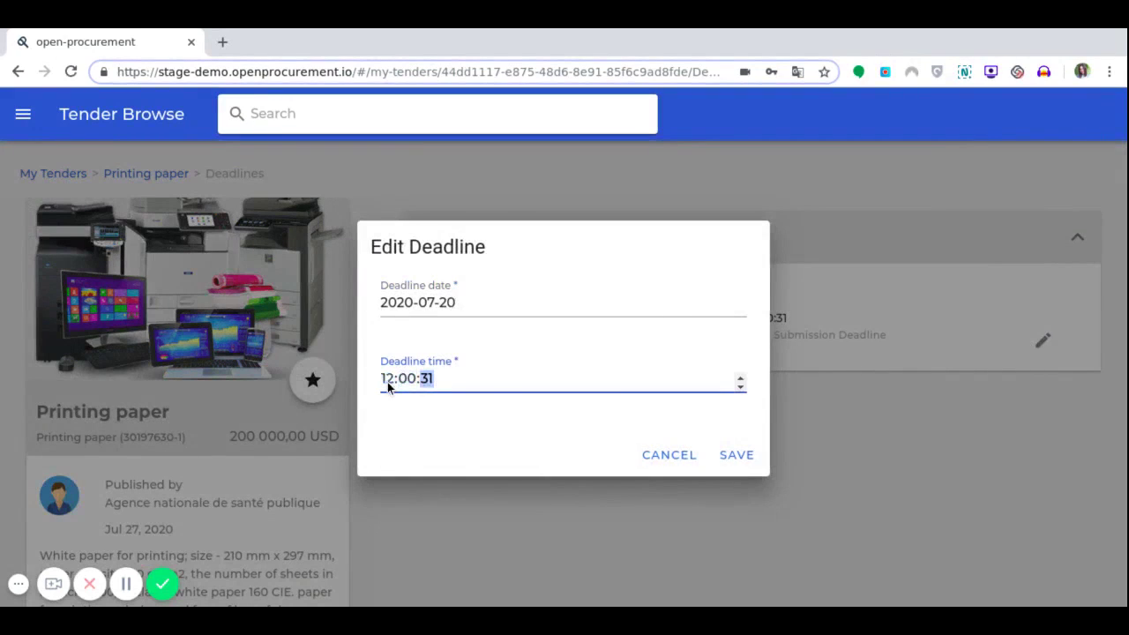
{"action": "left_click", "coordinate": [737, 456]}
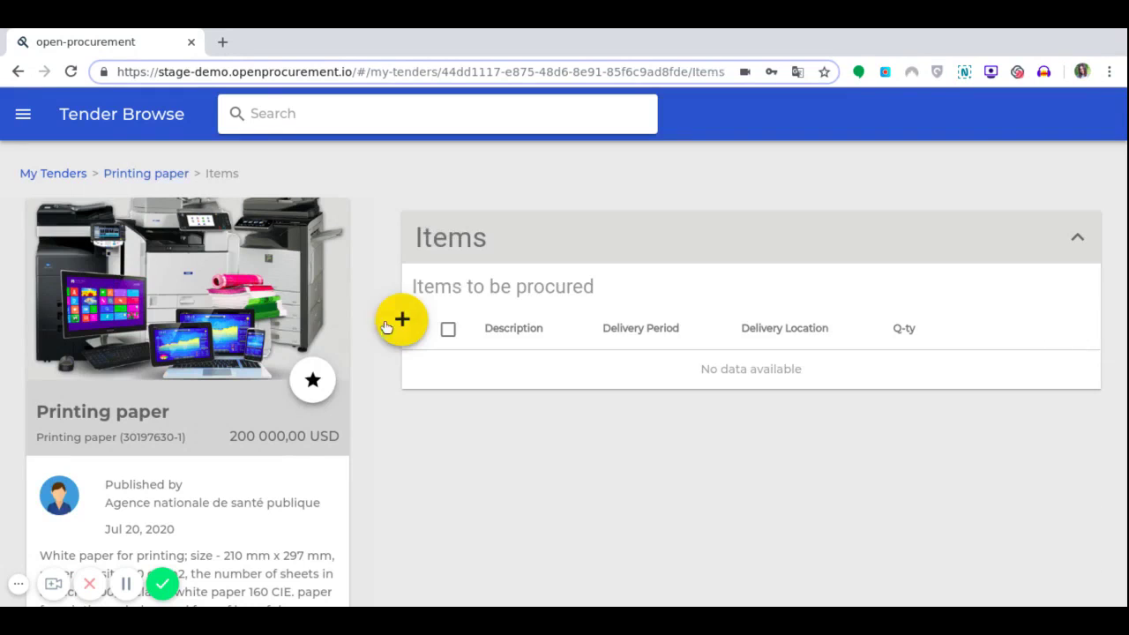
Add a new item with the pasted paper description, 20 boxes, classified as Printing paper
{"action": "left_click", "coordinate": [388, 325]}
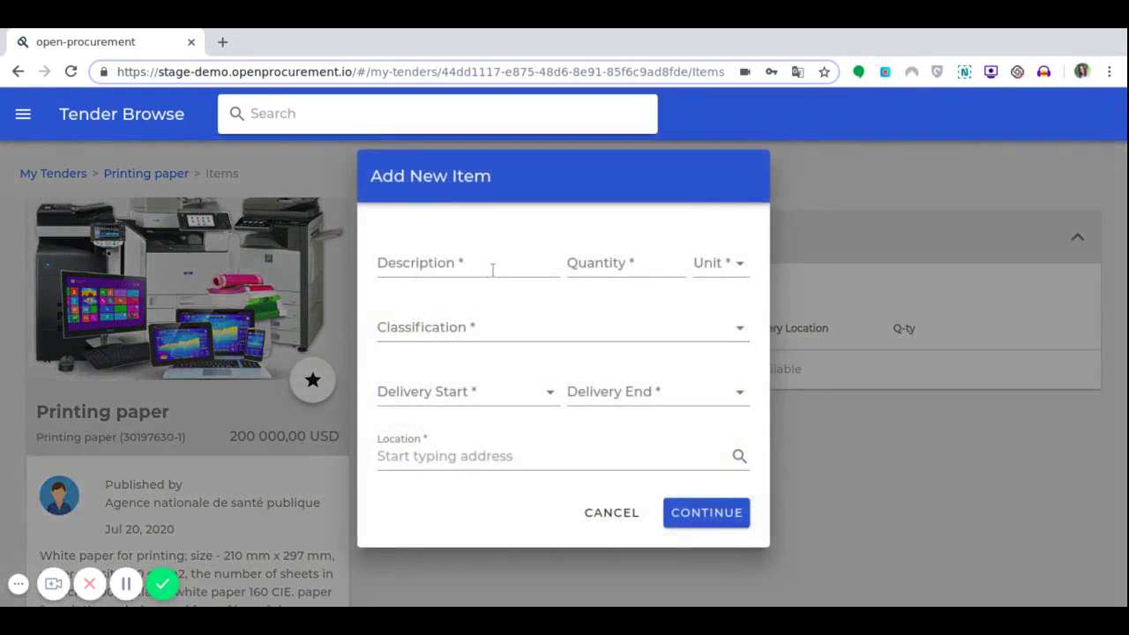
{"action": "left_click", "coordinate": [488, 265]}
{"action": "key", "text": "ctrl+v"}
{"action": "left_click", "coordinate": [610, 263]}
{"action": "left_click", "coordinate": [715, 282]}
{"action": "type", "text": "box"}
{"action": "key", "text": "Return"}
{"action": "left_click", "coordinate": [510, 340]}
{"action": "type", "text": "printin"}
{"action": "key", "text": "Down"}
{"action": "key", "text": "Return"}
Set the item's delivery period from 1 to 31 August 2020
{"action": "left_click", "coordinate": [469, 391]}
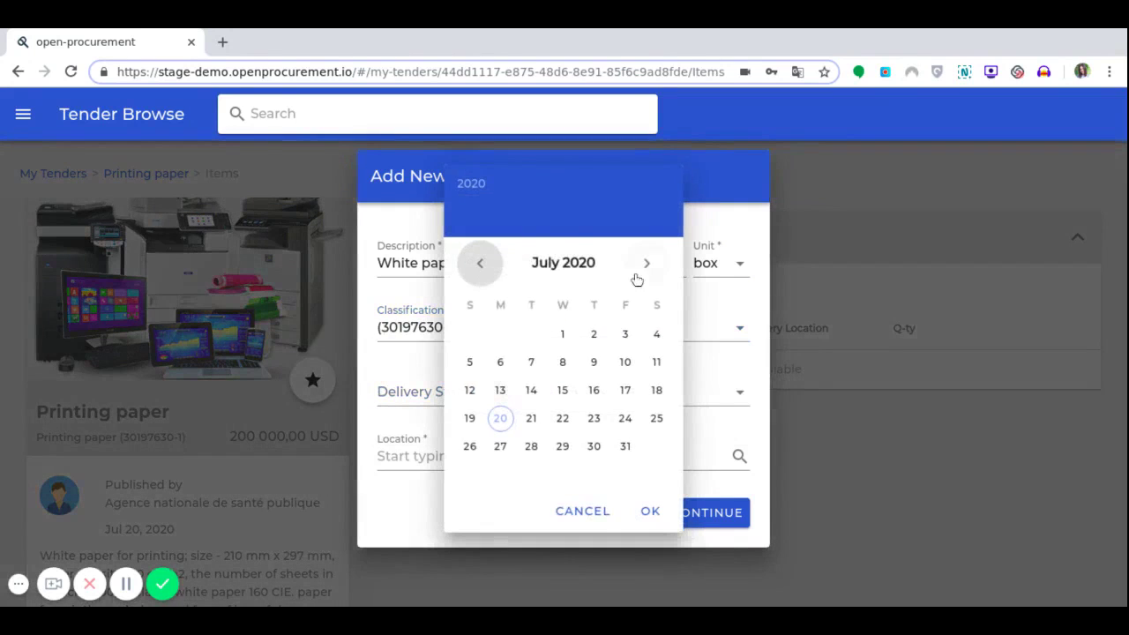
{"action": "left_click", "coordinate": [646, 262]}
{"action": "left_click", "coordinate": [656, 334]}
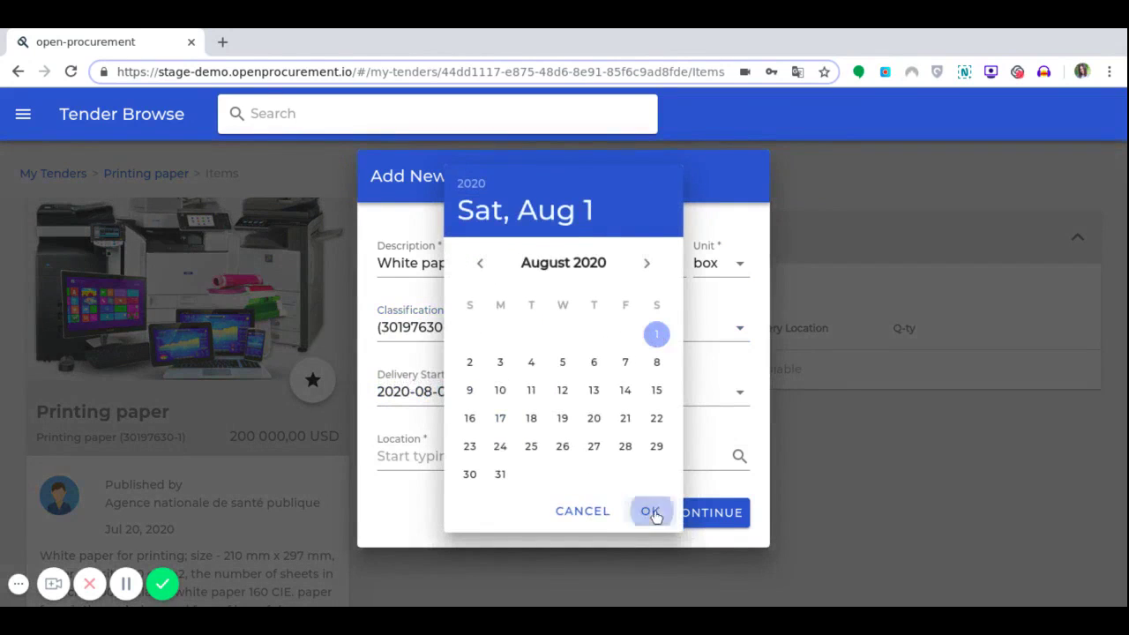
{"action": "left_click", "coordinate": [652, 511]}
{"action": "left_click", "coordinate": [737, 391]}
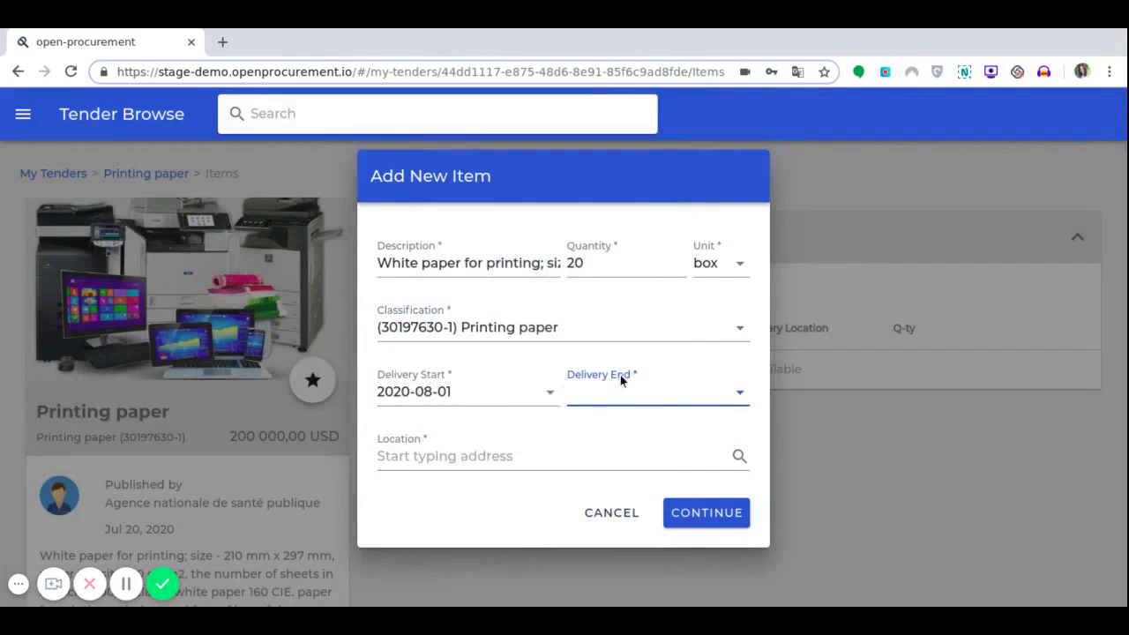
{"action": "left_click", "coordinate": [609, 388]}
{"action": "left_click", "coordinate": [647, 263]}
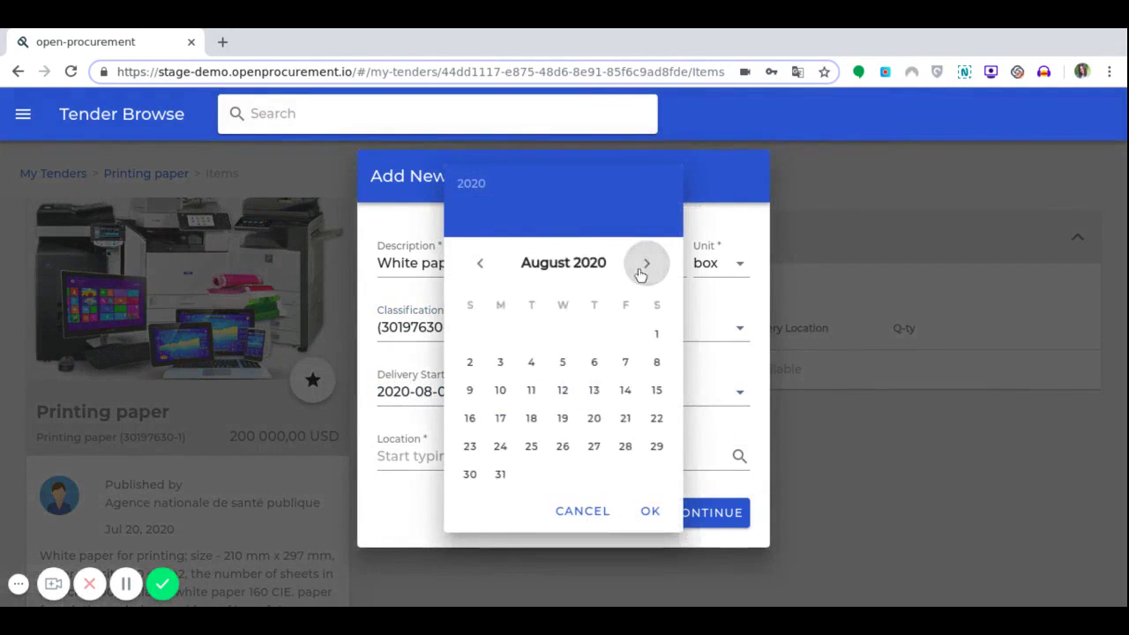
{"action": "left_click", "coordinate": [501, 475]}
{"action": "left_click", "coordinate": [651, 511]}
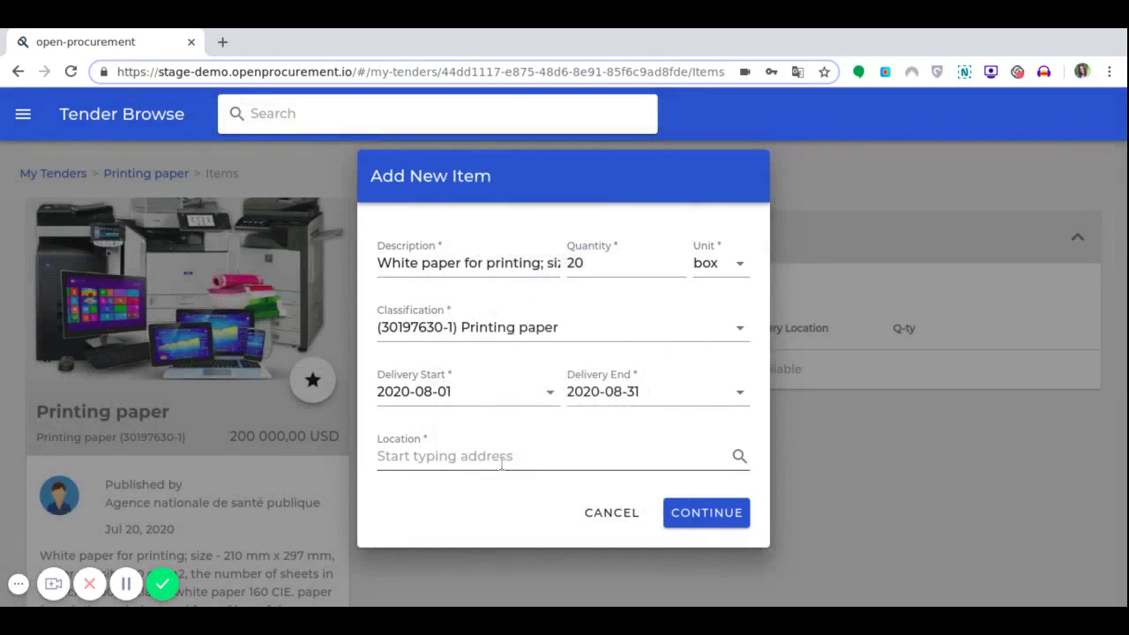
{"action": "left_click", "coordinate": [502, 465]}
Set the delivery location to Richmond, add the item, and clone it
{"action": "type", "text": "Richmon"}
{"action": "left_click", "coordinate": [705, 513]}
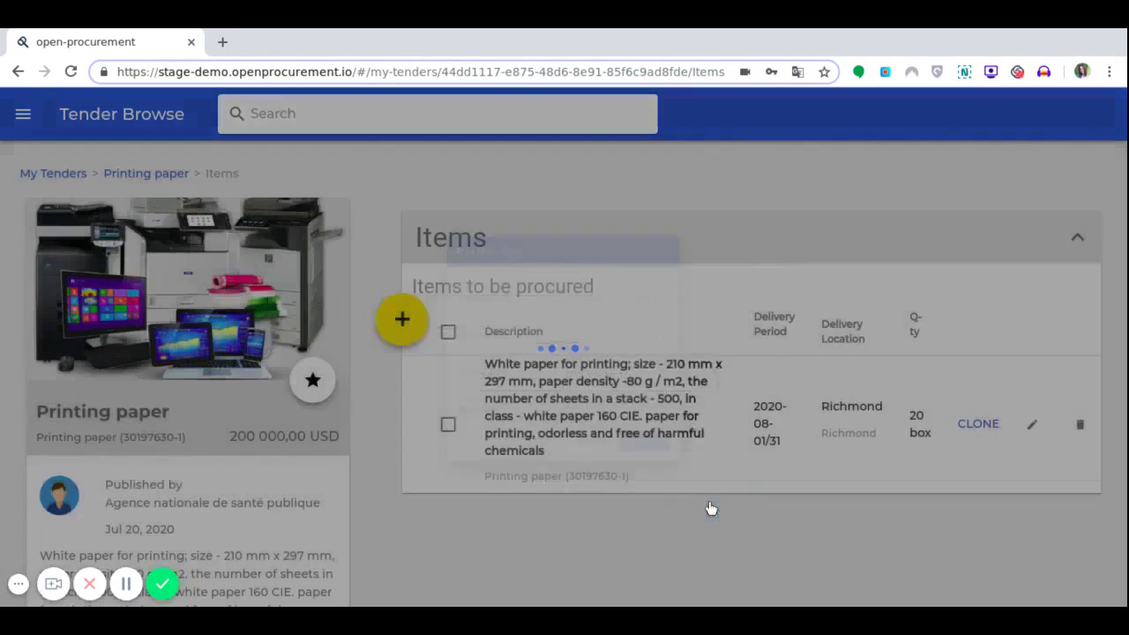
{"action": "left_click", "coordinate": [974, 418]}
Submit the tender notice for publication now and return to My Tenders
{"action": "scroll", "coordinate": [900, 361], "scroll_direction": "down", "scroll_amount": 2}
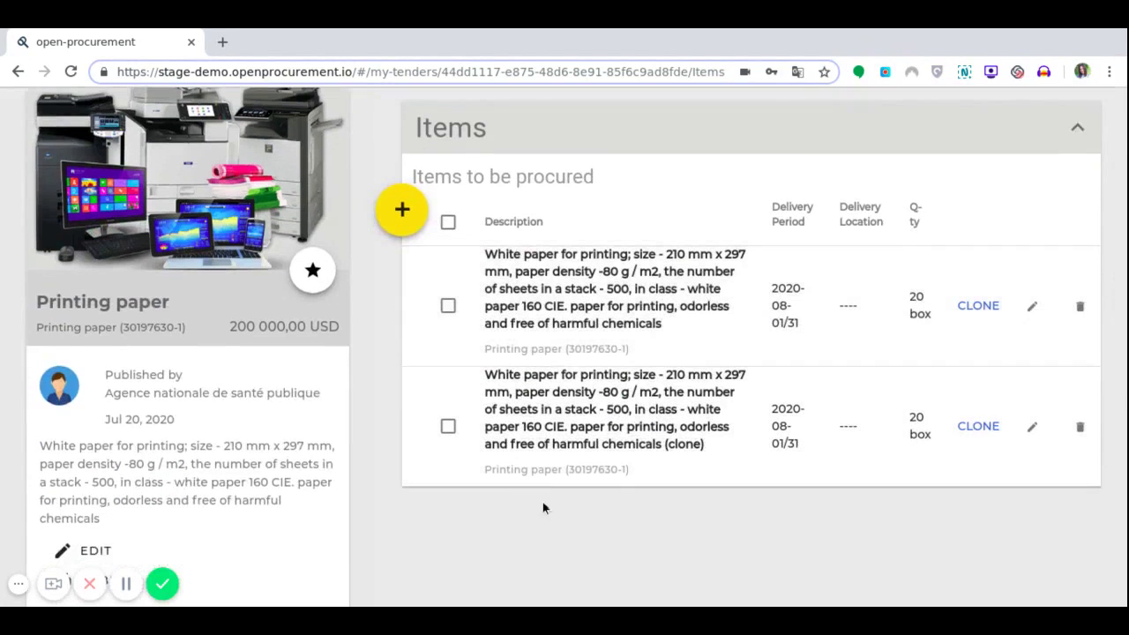
{"action": "scroll", "coordinate": [397, 459], "scroll_direction": "up", "scroll_amount": 2}
{"action": "scroll", "coordinate": [243, 417], "scroll_direction": "down", "scroll_amount": 2}
{"action": "left_click", "coordinate": [107, 576]}
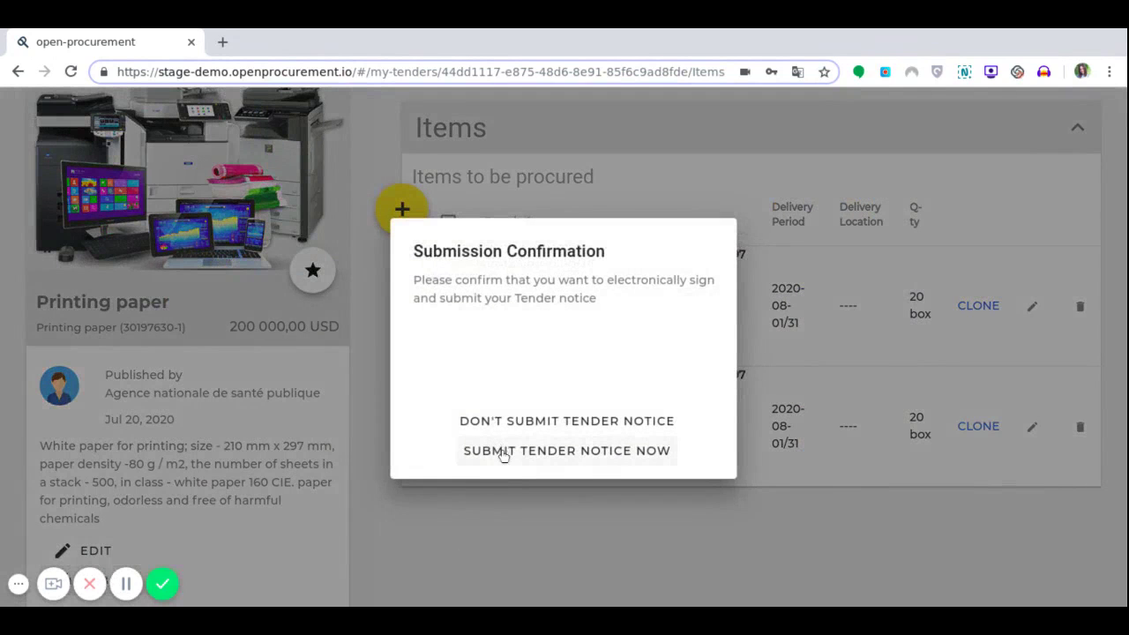
{"action": "left_click", "coordinate": [502, 449]}
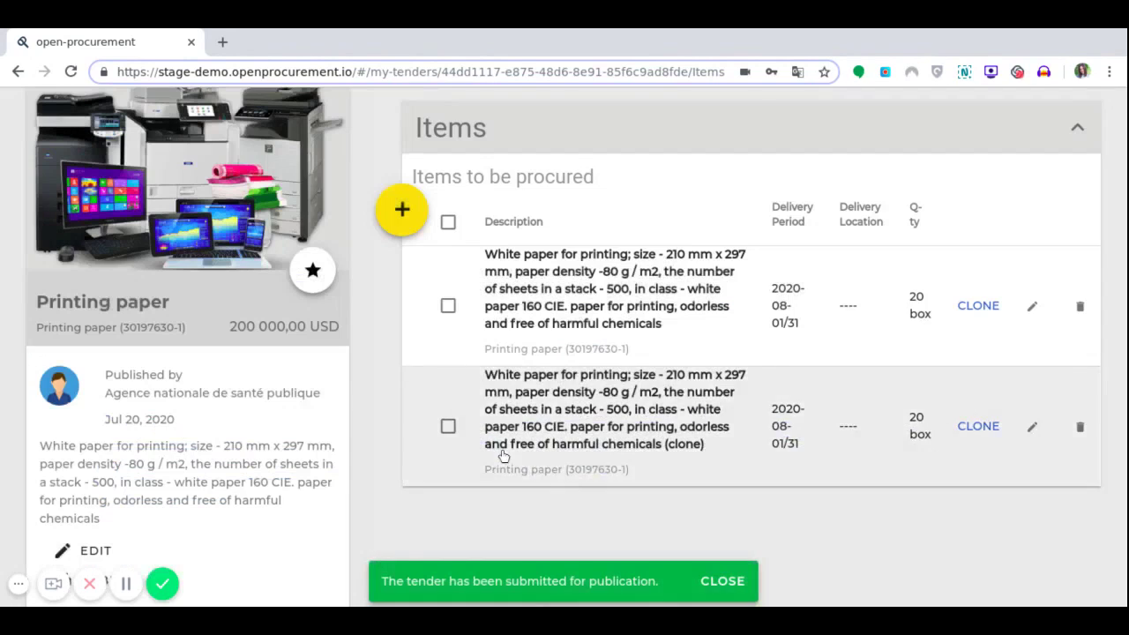
{"action": "left_click", "coordinate": [21, 122]}
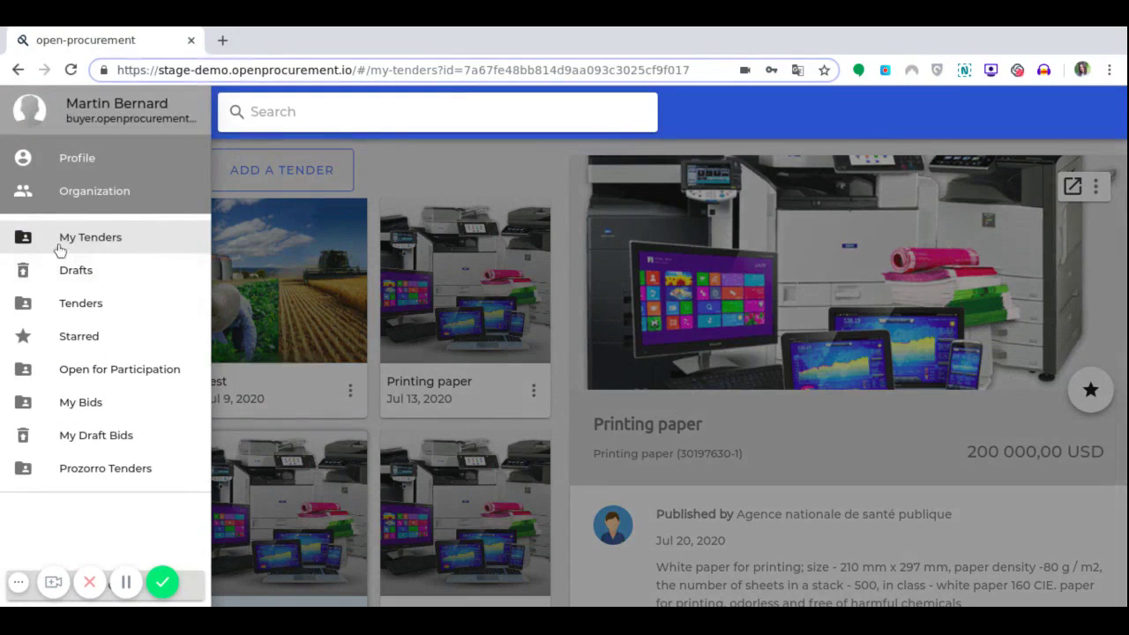
{"action": "left_click", "coordinate": [121, 244]}
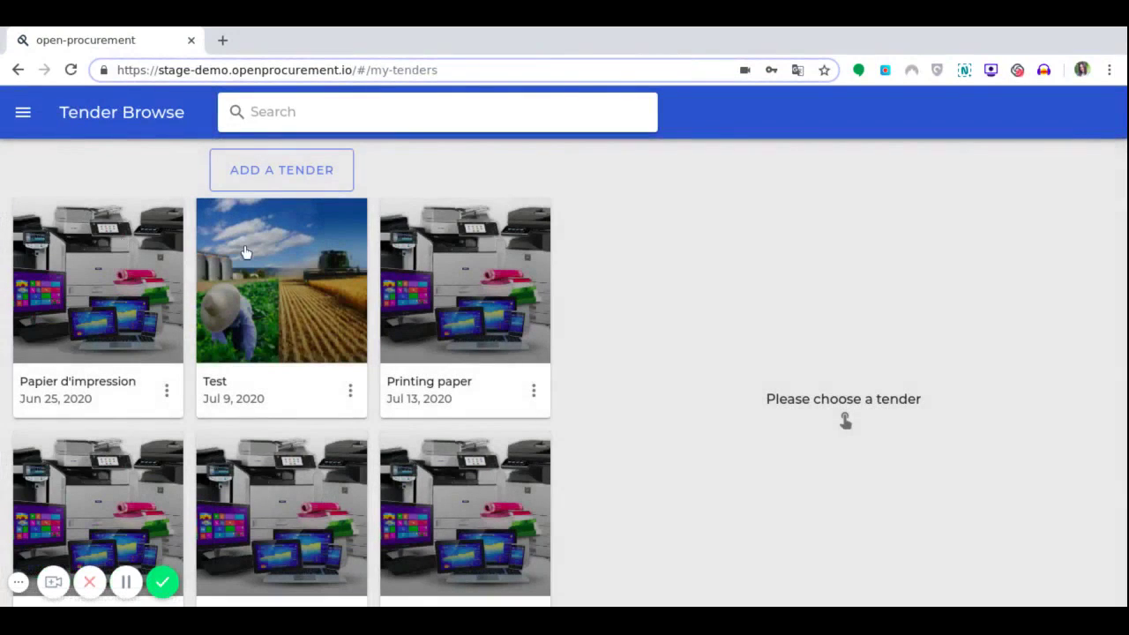
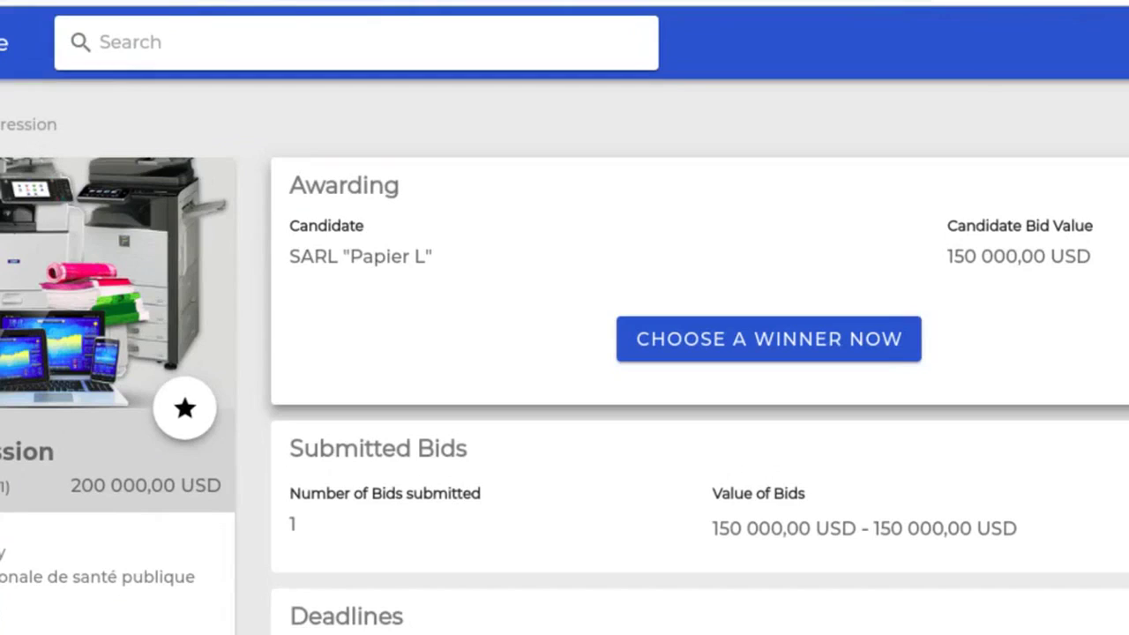
Award the tender to SARL "Papier L" at 150 000,00 USD and submit the award
{"action": "left_click", "coordinate": [830, 341]}
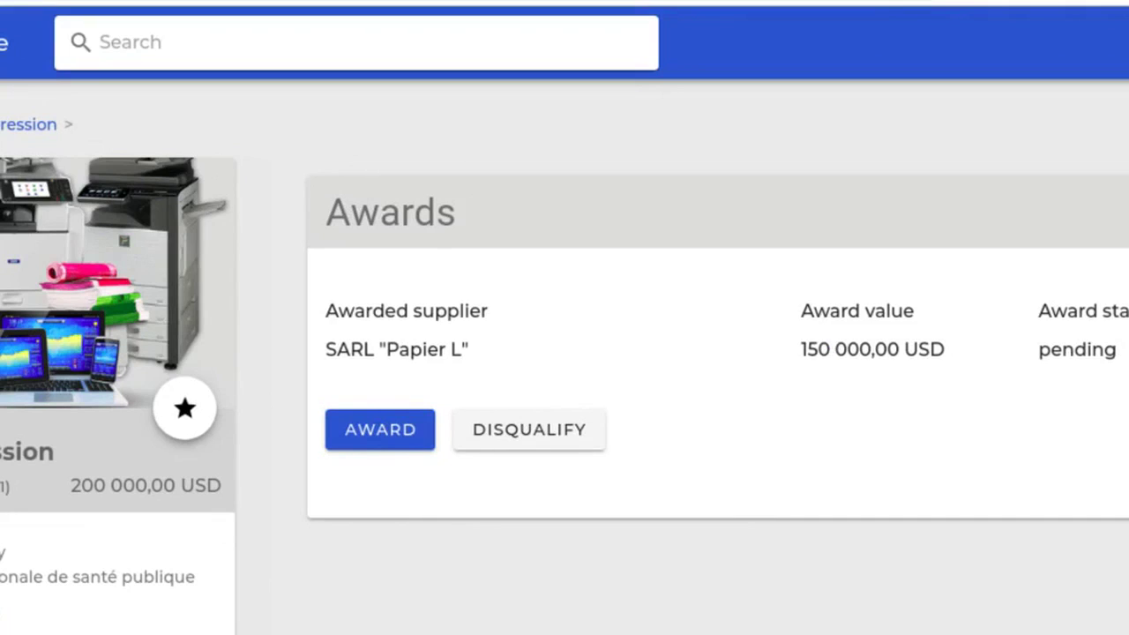
{"action": "left_click", "coordinate": [357, 431]}
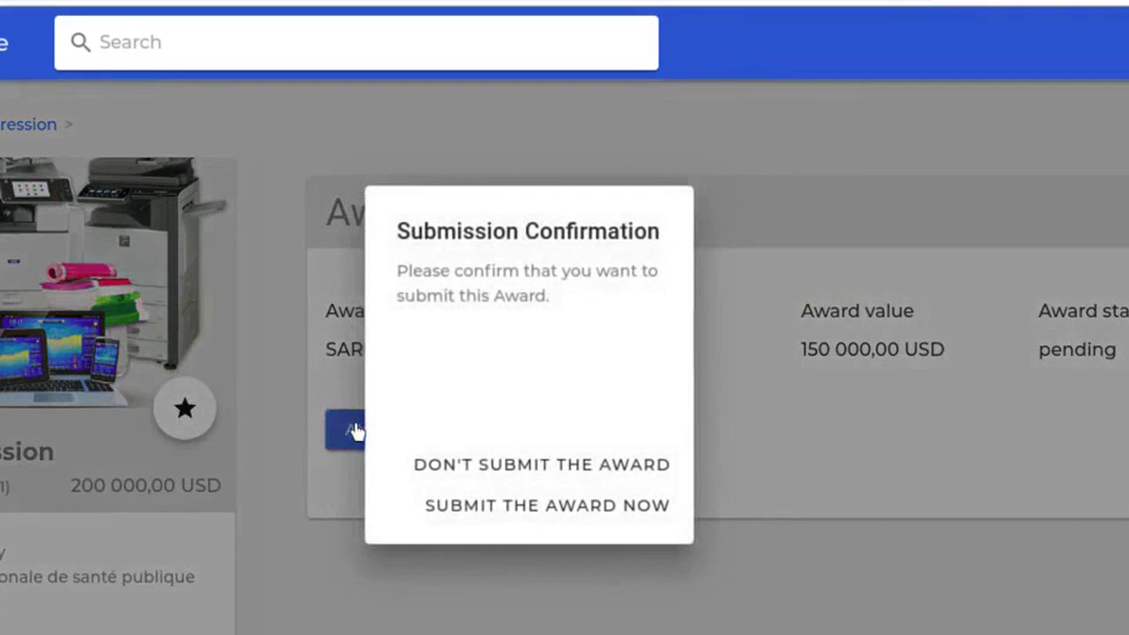
{"action": "left_click", "coordinate": [441, 519]}
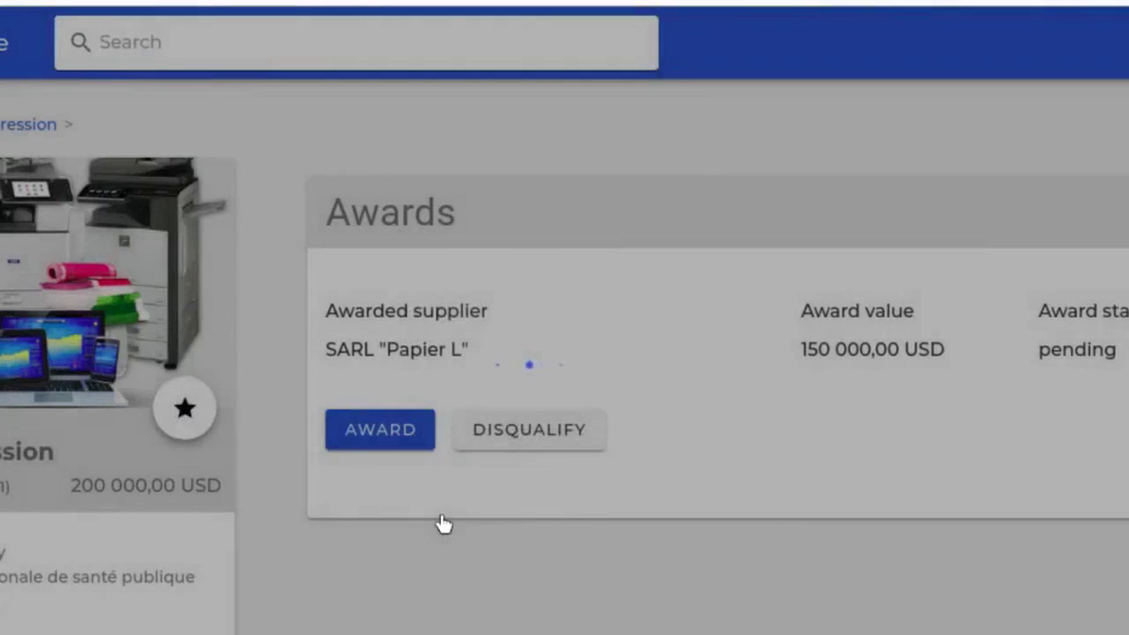
{"action": "scroll", "coordinate": [746, 605], "scroll_direction": "down", "scroll_amount": 2}
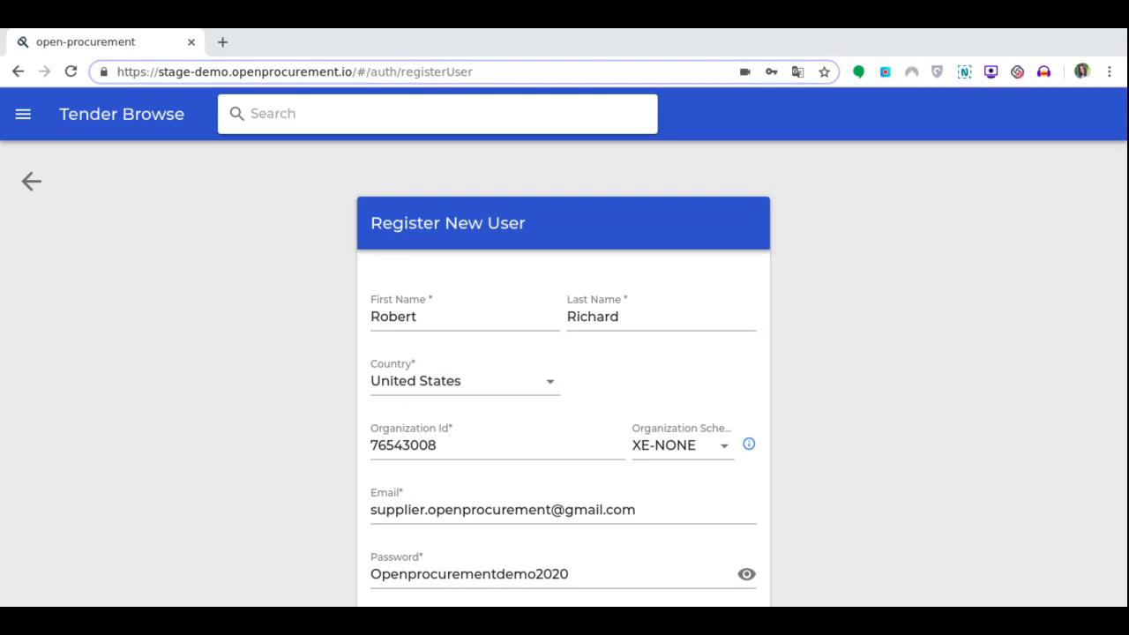
Submit the new user registration and start naming the organization LLC "Paper X"
{"action": "scroll", "coordinate": [315, 281], "scroll_direction": "down", "scroll_amount": 3}
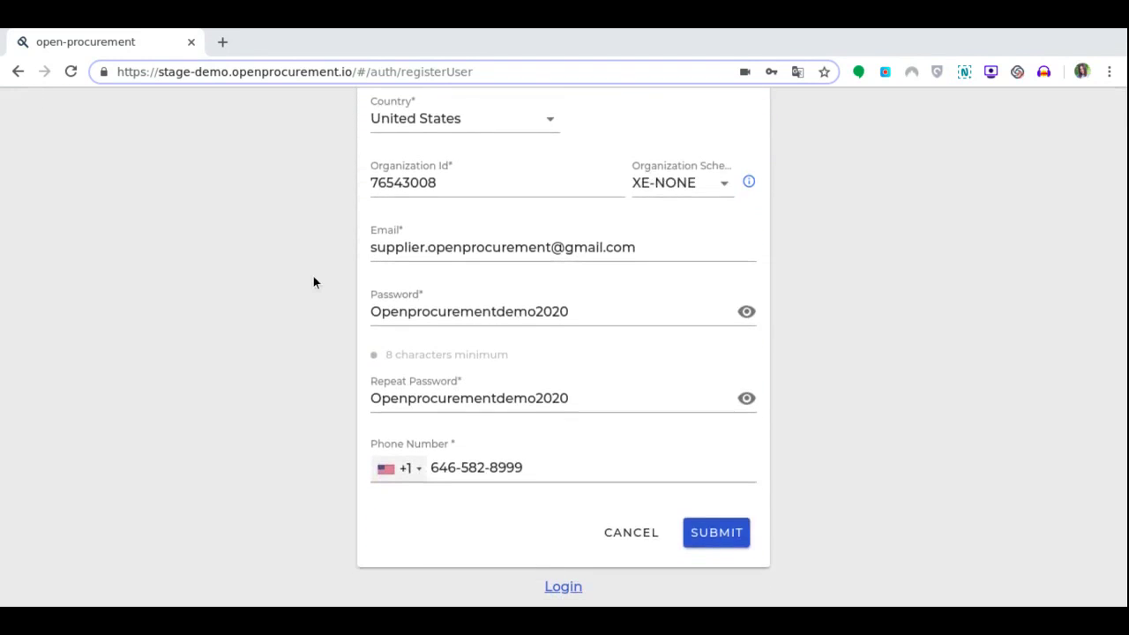
{"action": "scroll", "coordinate": [314, 282], "scroll_direction": "down", "scroll_amount": 1}
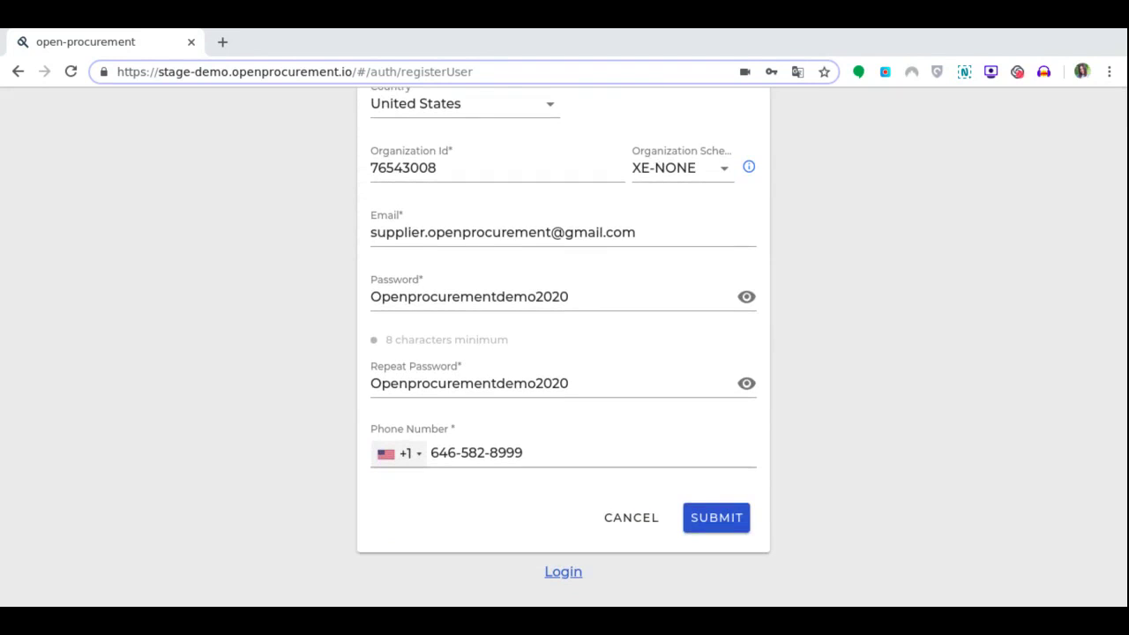
{"action": "left_click", "coordinate": [718, 525]}
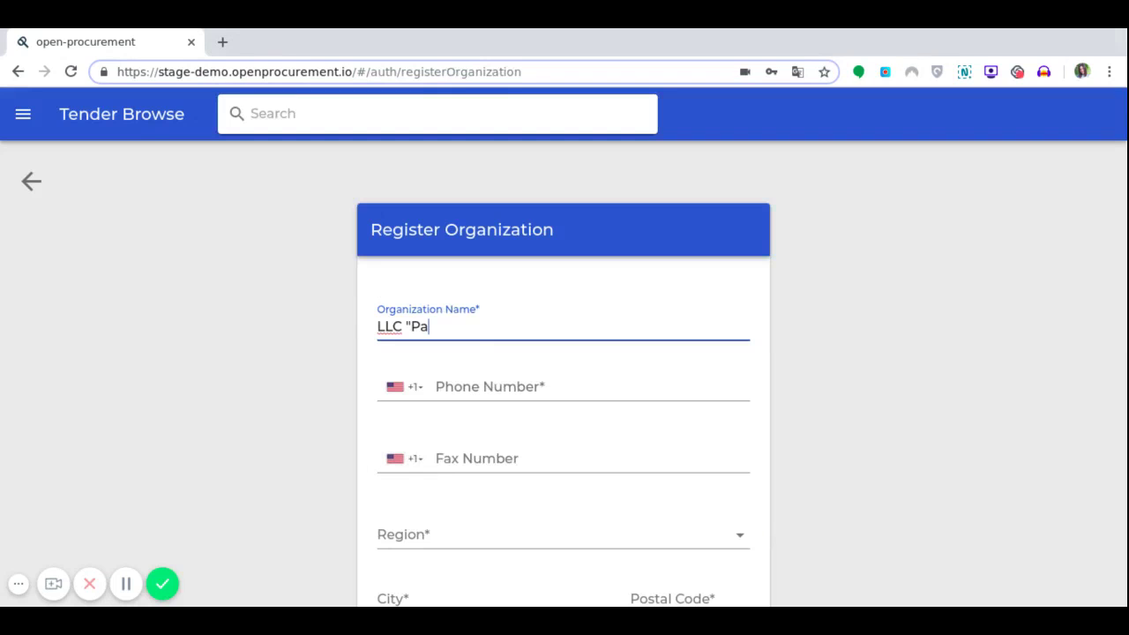
{"action": "type", "text": "per X\""}
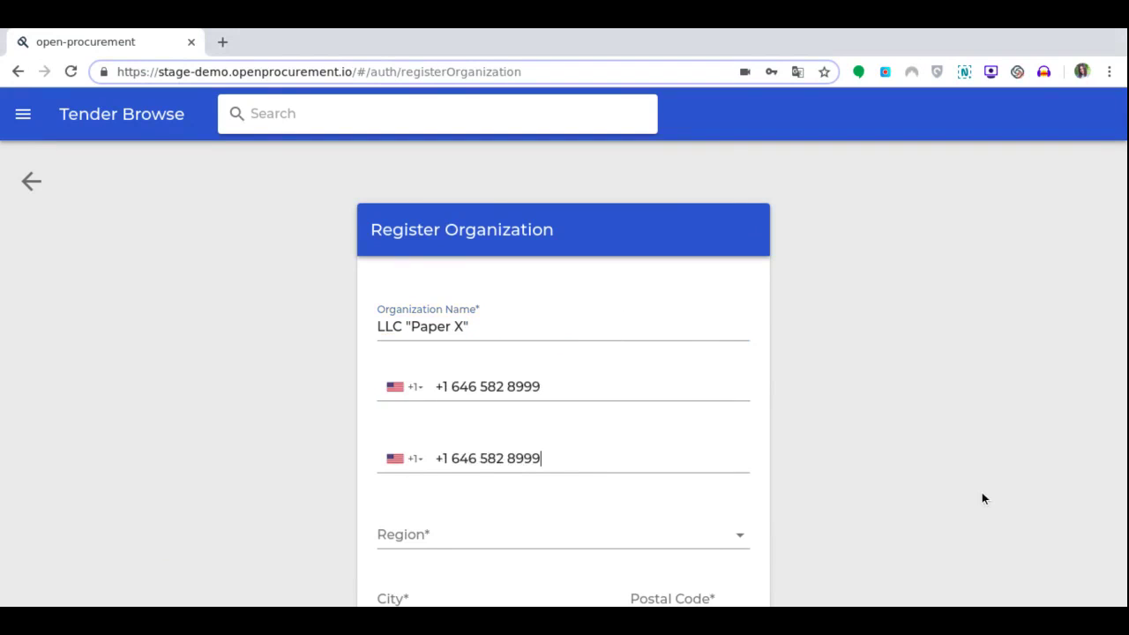
Set the organization's region to California and city to Richmond
{"action": "left_click", "coordinate": [741, 535]}
{"action": "left_click", "coordinate": [656, 499]}
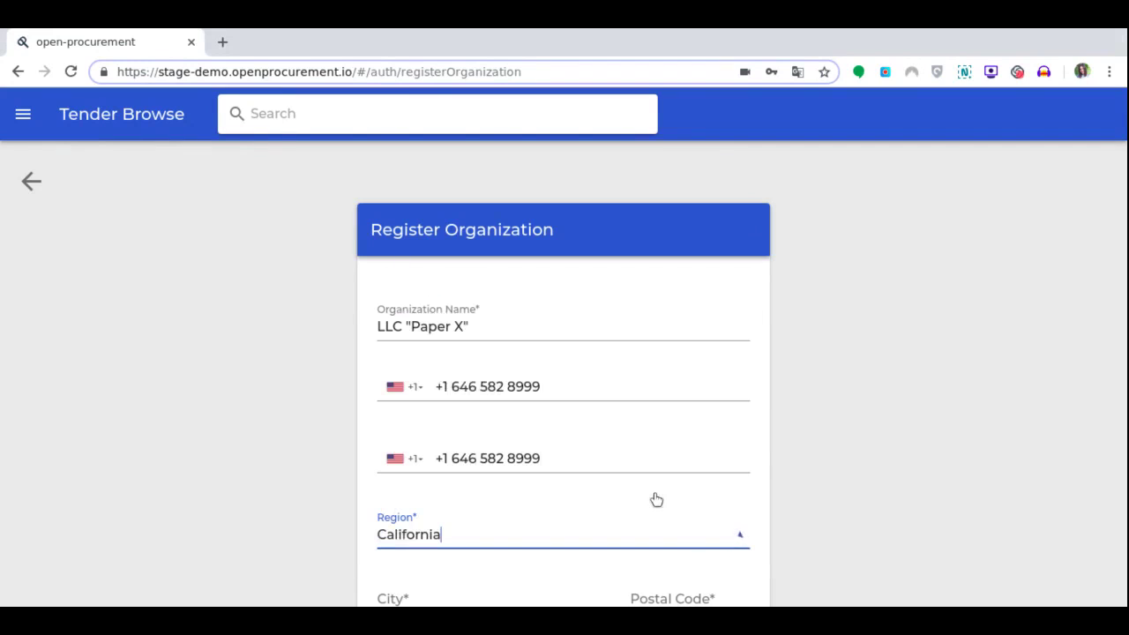
{"action": "key", "text": "Tab"}
{"action": "type", "text": "Richmond"}
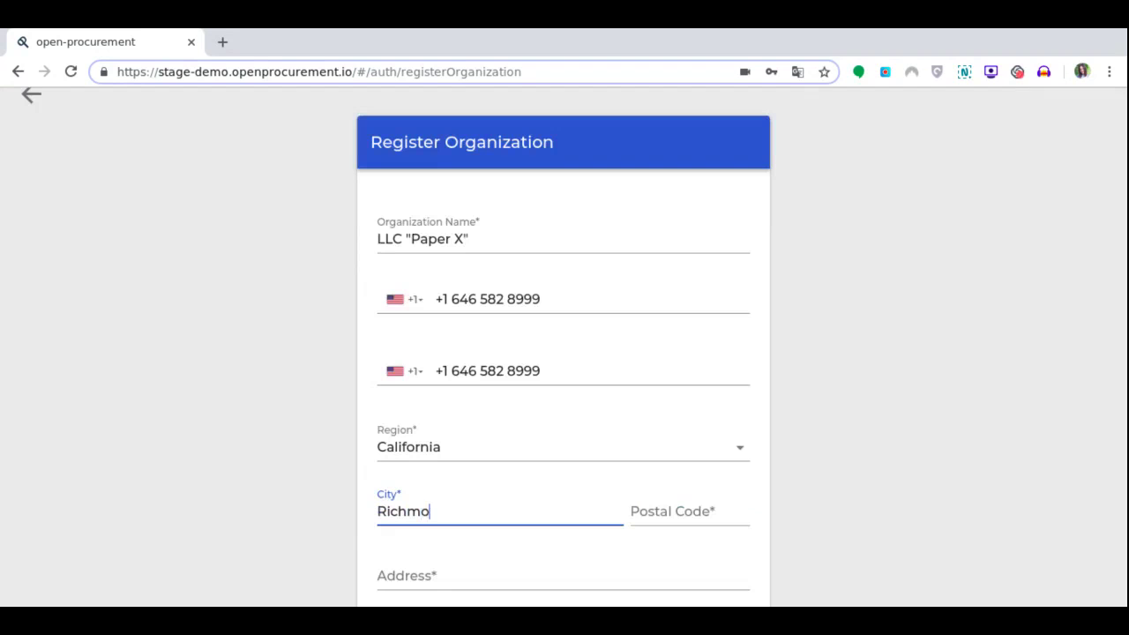
Enter postal code 78065 and address NW avenue 234, then continue the organization registration
{"action": "left_click", "coordinate": [644, 510]}
{"action": "type", "text": "78065"}
{"action": "scroll", "coordinate": [626, 494], "scroll_direction": "down", "scroll_amount": 1}
{"action": "left_click", "coordinate": [623, 493]}
{"action": "type", "text": "NW avenue"}
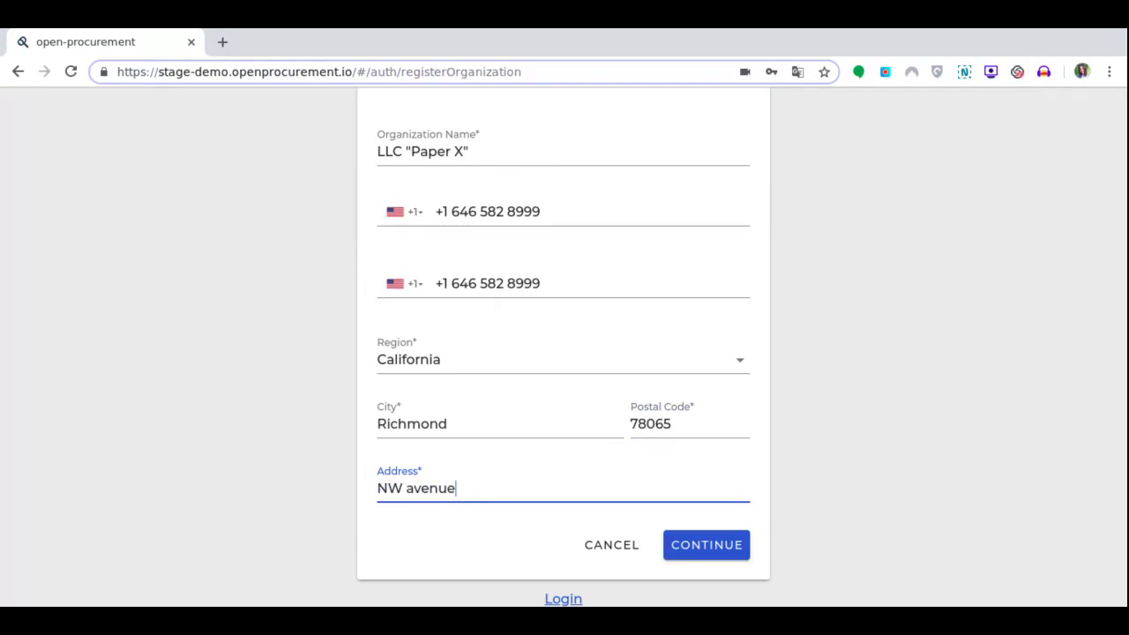
{"action": "type", "text": " 234"}
{"action": "scroll", "coordinate": [622, 492], "scroll_direction": "up", "scroll_amount": 1}
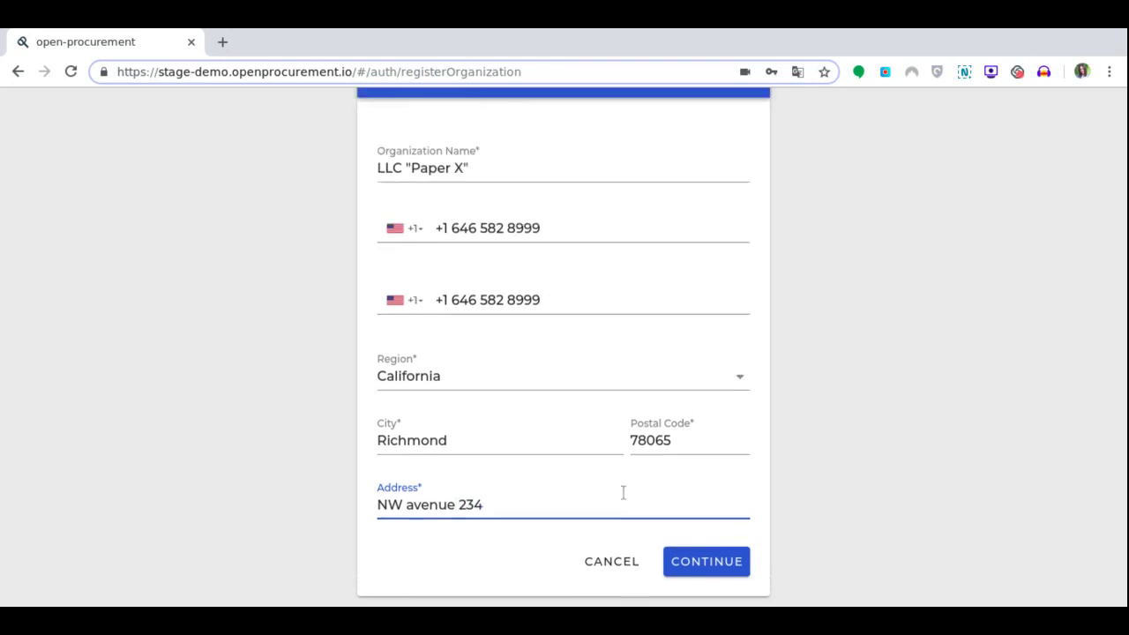
{"action": "scroll", "coordinate": [623, 493], "scroll_direction": "down", "scroll_amount": 1}
{"action": "left_click", "coordinate": [693, 525]}
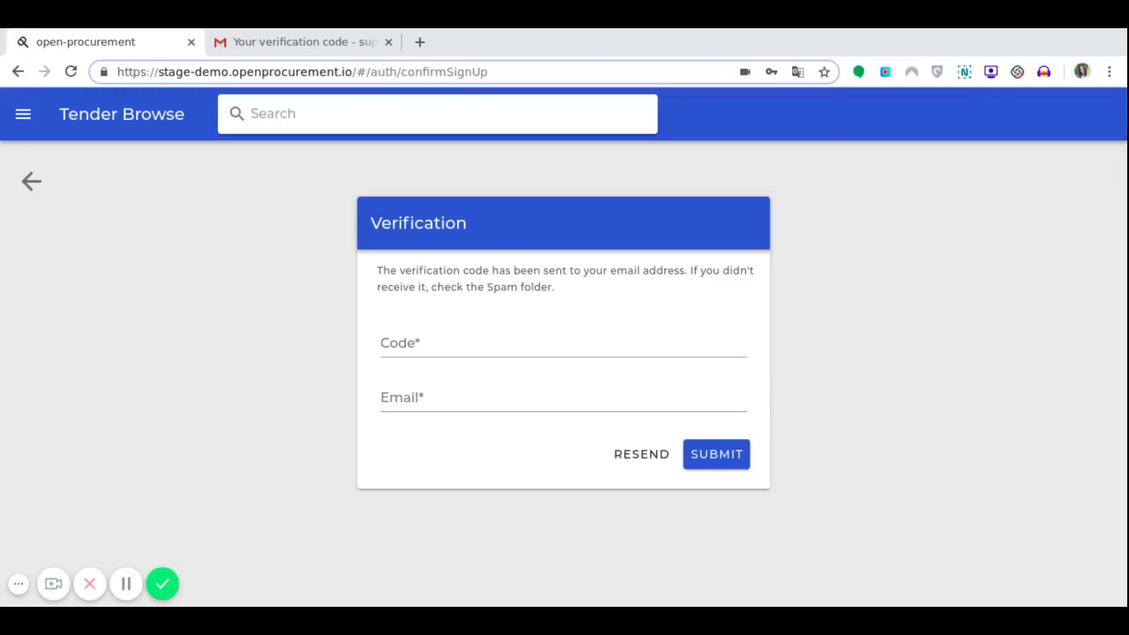
Copy the verification code from the Gmail message into the Code field and autofill the account email
{"action": "left_click", "coordinate": [341, 36]}
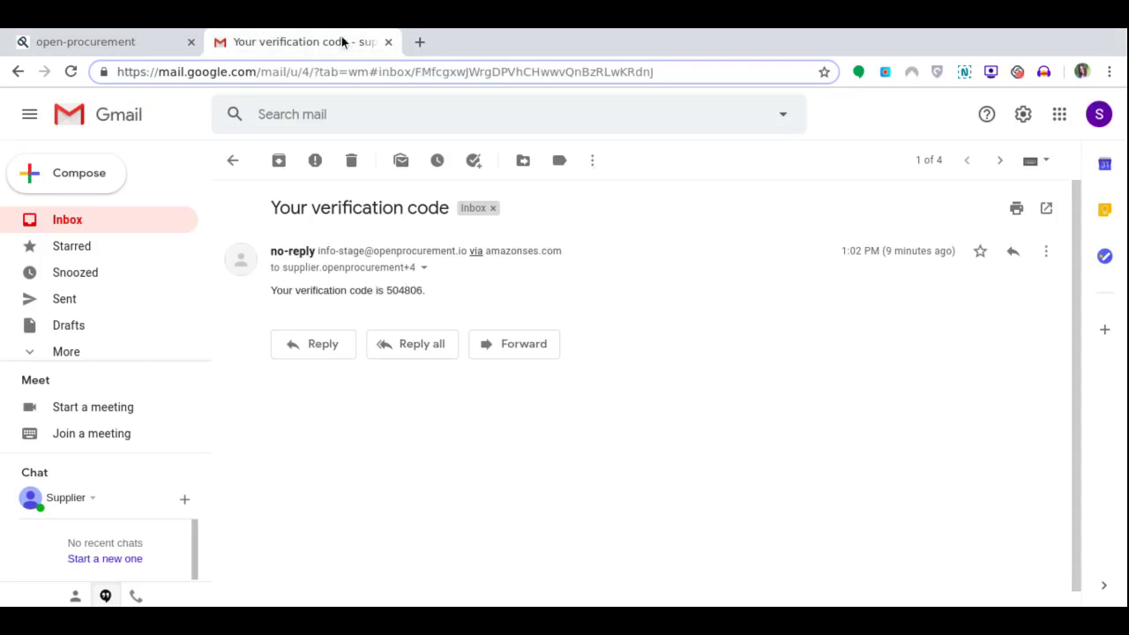
{"action": "double_click", "coordinate": [410, 289]}
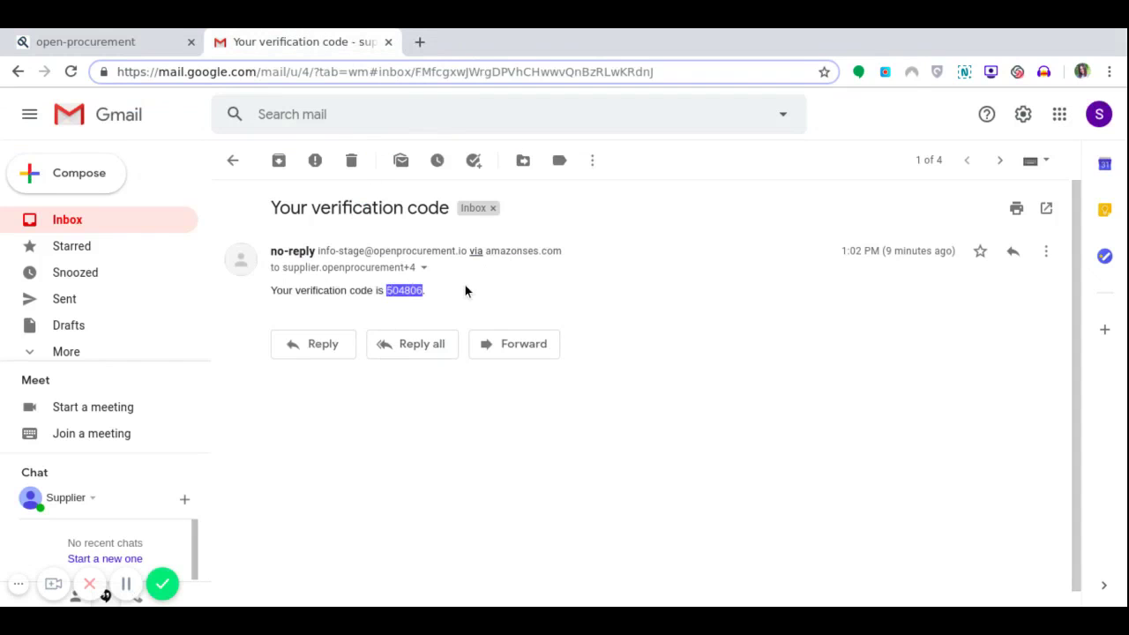
{"action": "key", "text": "ctrl+c"}
{"action": "key", "text": "ctrl+Page_Up"}
{"action": "key", "text": "ctrl+v"}
{"action": "left_click", "coordinate": [450, 393]}
{"action": "left_click", "coordinate": [692, 428]}
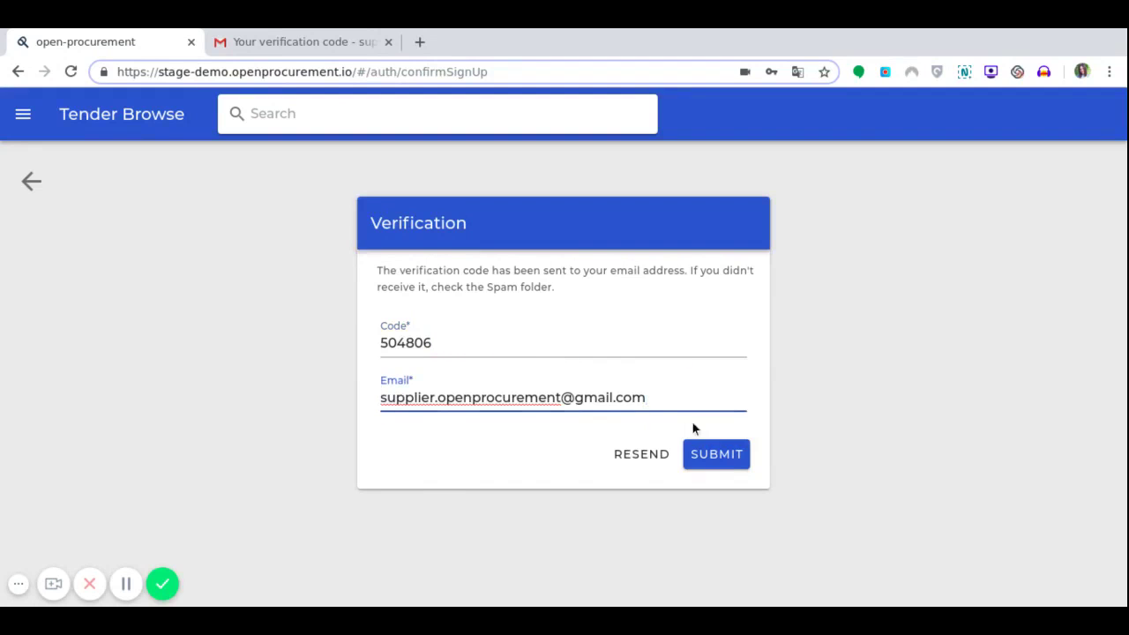
Submit the verification and log in as the new supplier
{"action": "left_click", "coordinate": [717, 455]}
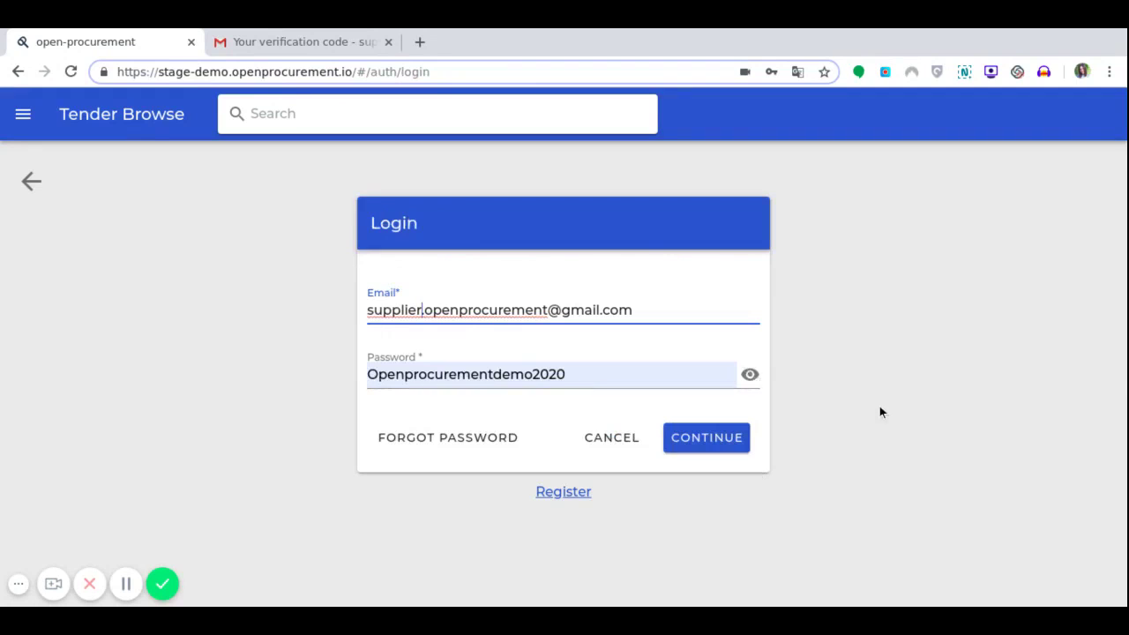
{"action": "left_click", "coordinate": [724, 446]}
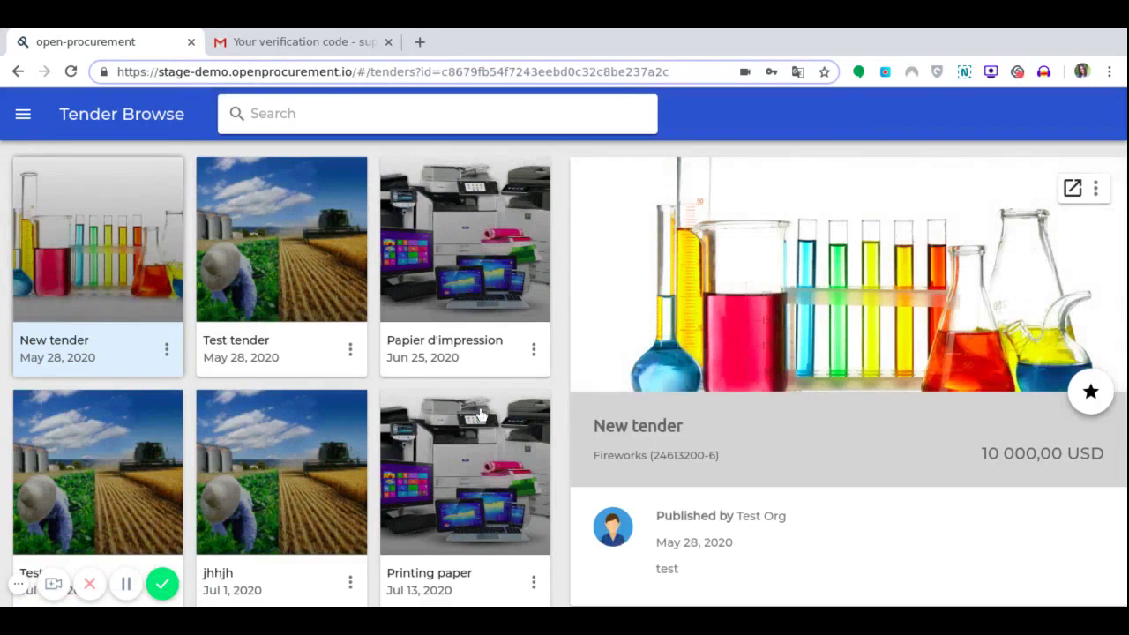
{"action": "left_click", "coordinate": [14, 124]}
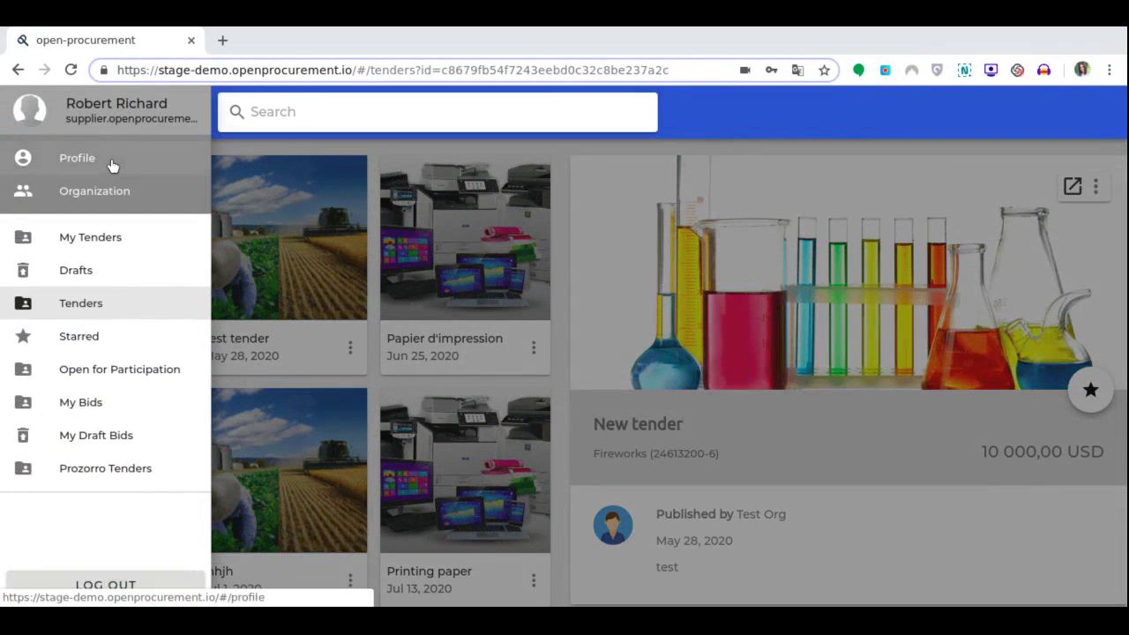
View the supplier's Profile, open and cancel Edit Profile, then go to the Organization page
{"action": "left_click", "coordinate": [110, 159]}
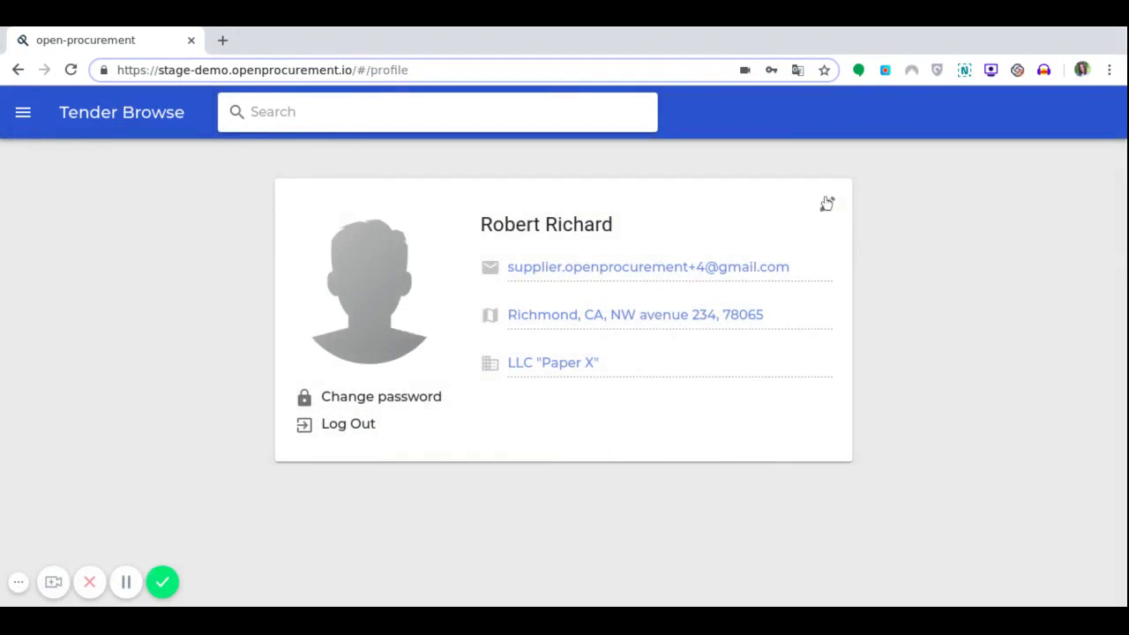
{"action": "left_click", "coordinate": [827, 204]}
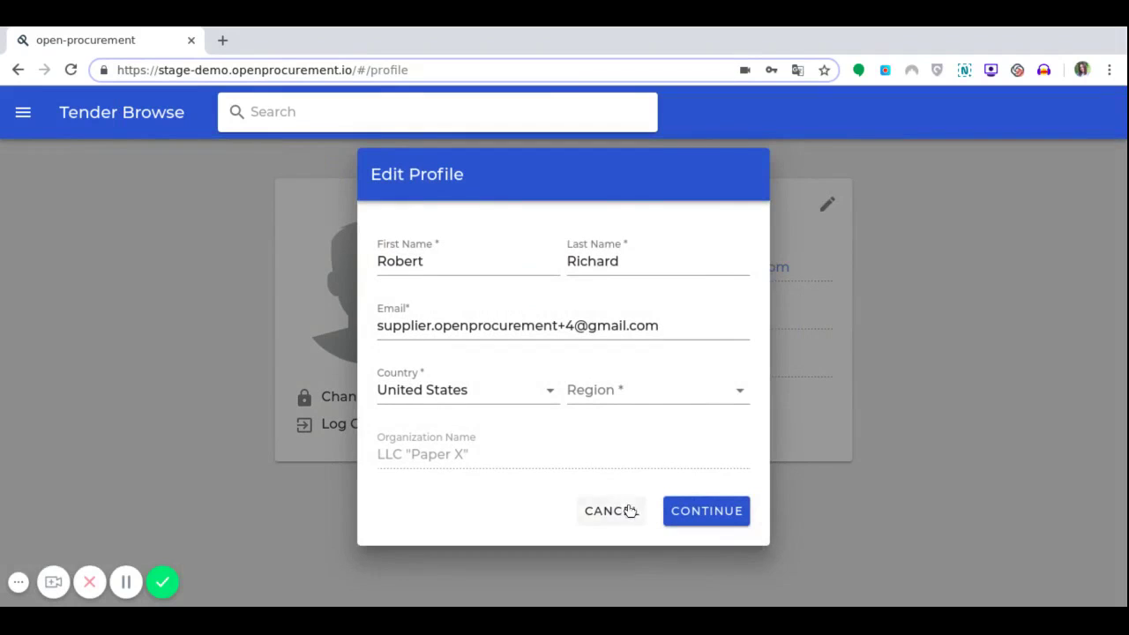
{"action": "left_click", "coordinate": [630, 511]}
{"action": "left_click", "coordinate": [23, 112]}
{"action": "left_click", "coordinate": [54, 207]}
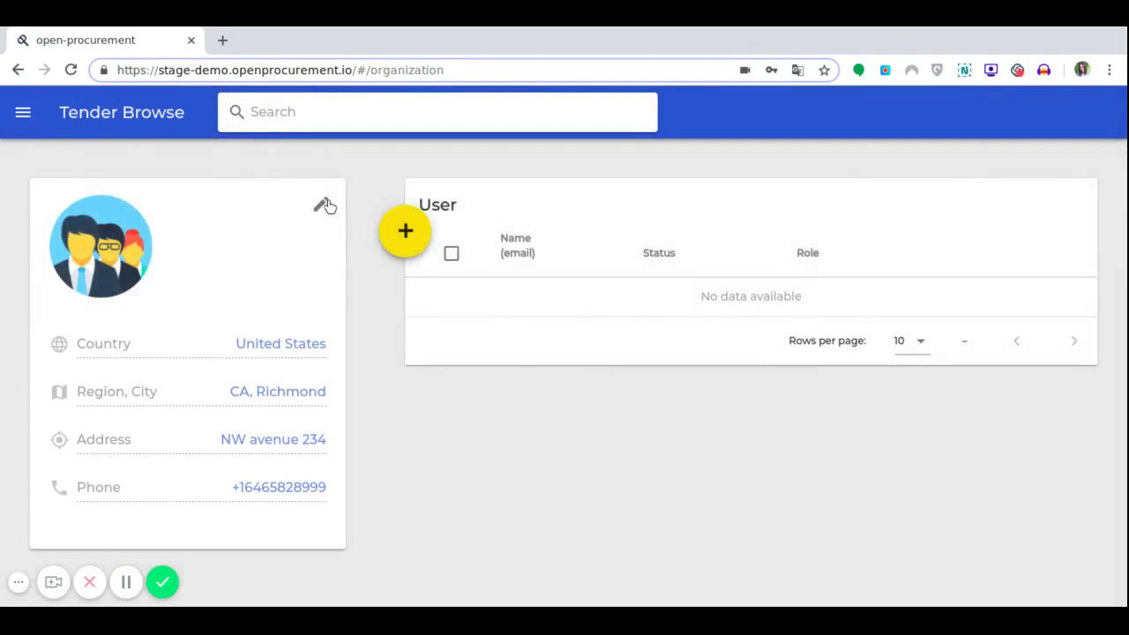
Open and cancel Edit Organization Info and the New User dialog, checking the available roles
{"action": "left_click", "coordinate": [323, 203]}
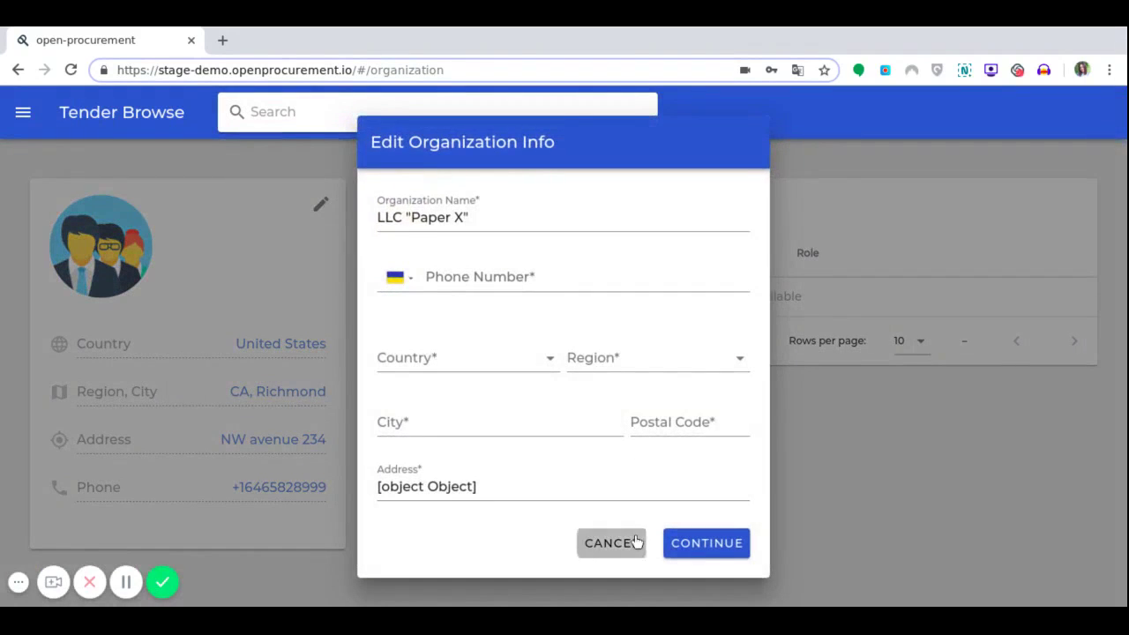
{"action": "left_click", "coordinate": [637, 542]}
{"action": "left_click", "coordinate": [406, 231]}
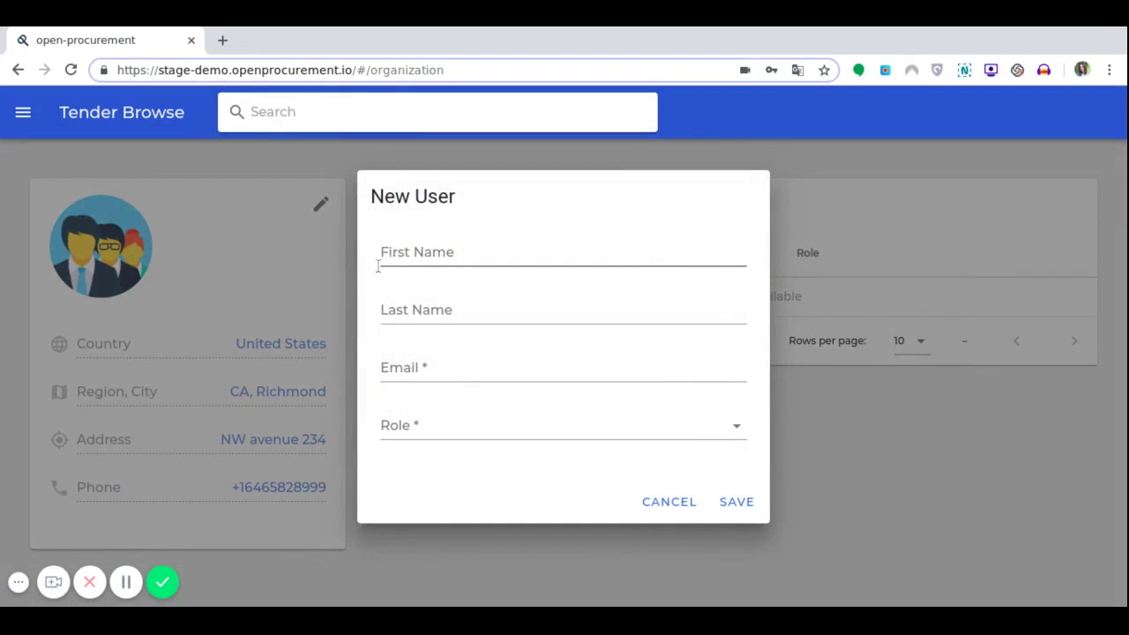
{"action": "left_click", "coordinate": [418, 426]}
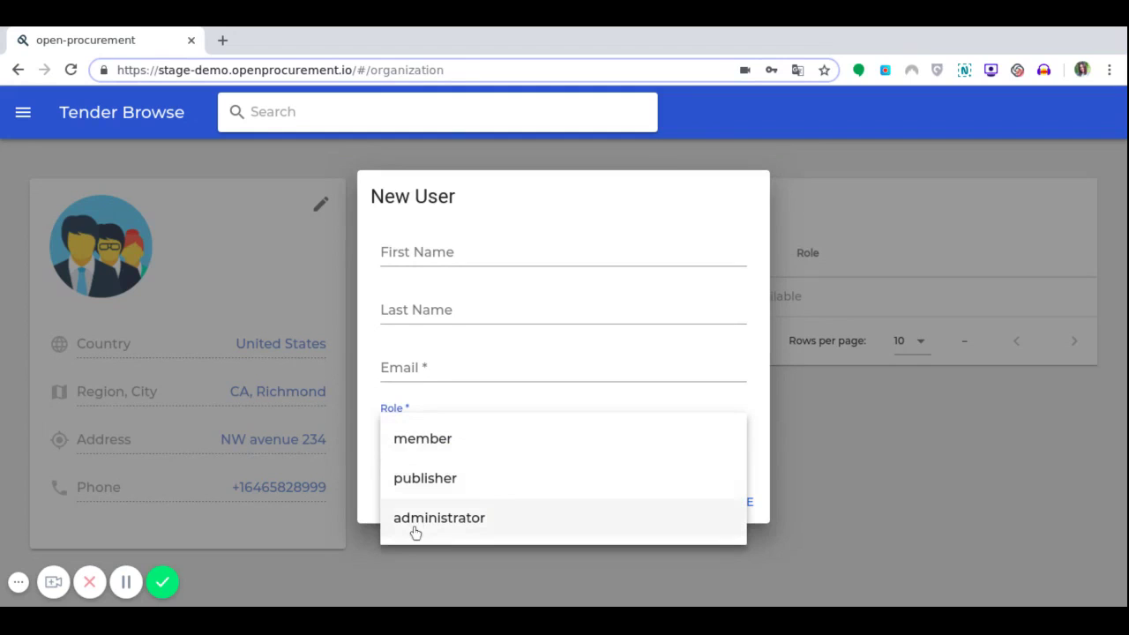
{"action": "left_click", "coordinate": [892, 519]}
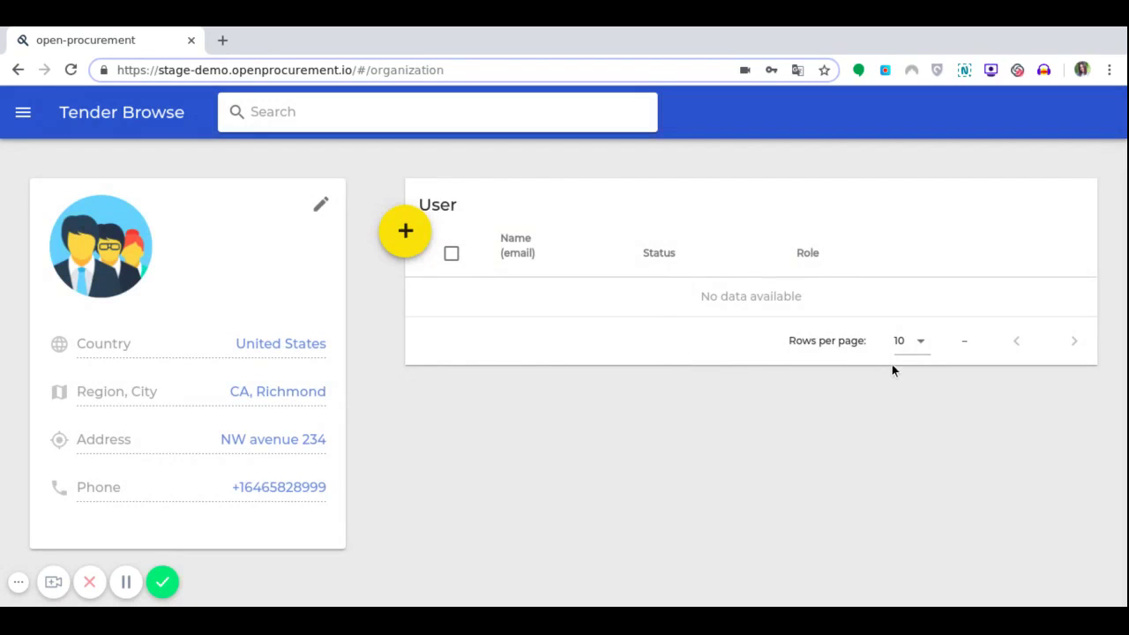
Set the User table to 15 rows per page
{"action": "left_click", "coordinate": [918, 355]}
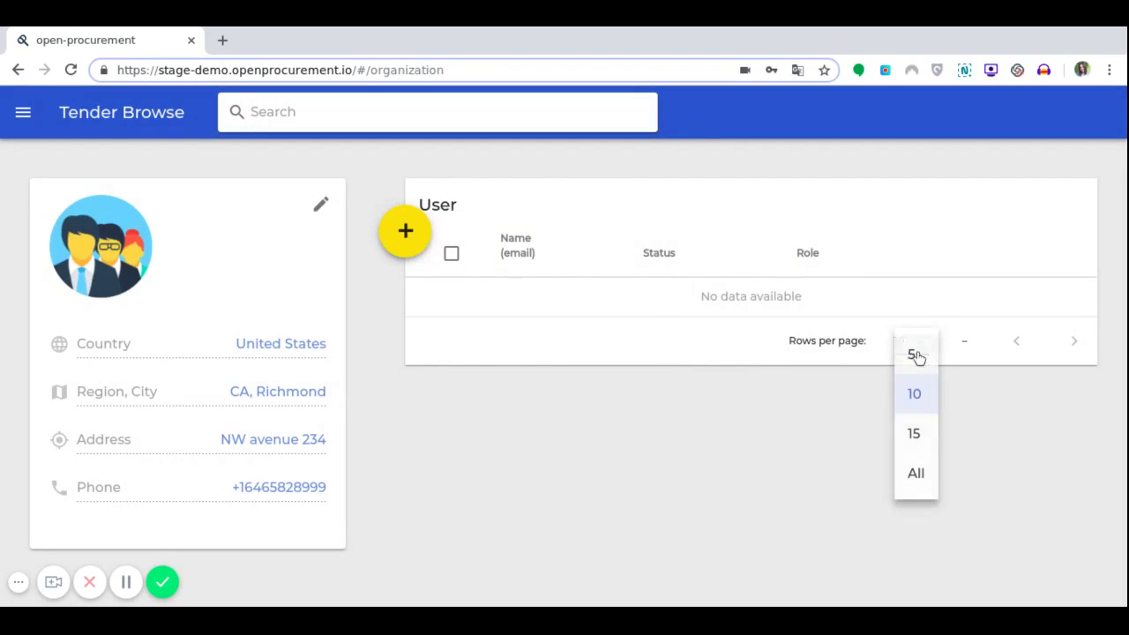
{"action": "left_click", "coordinate": [914, 434]}
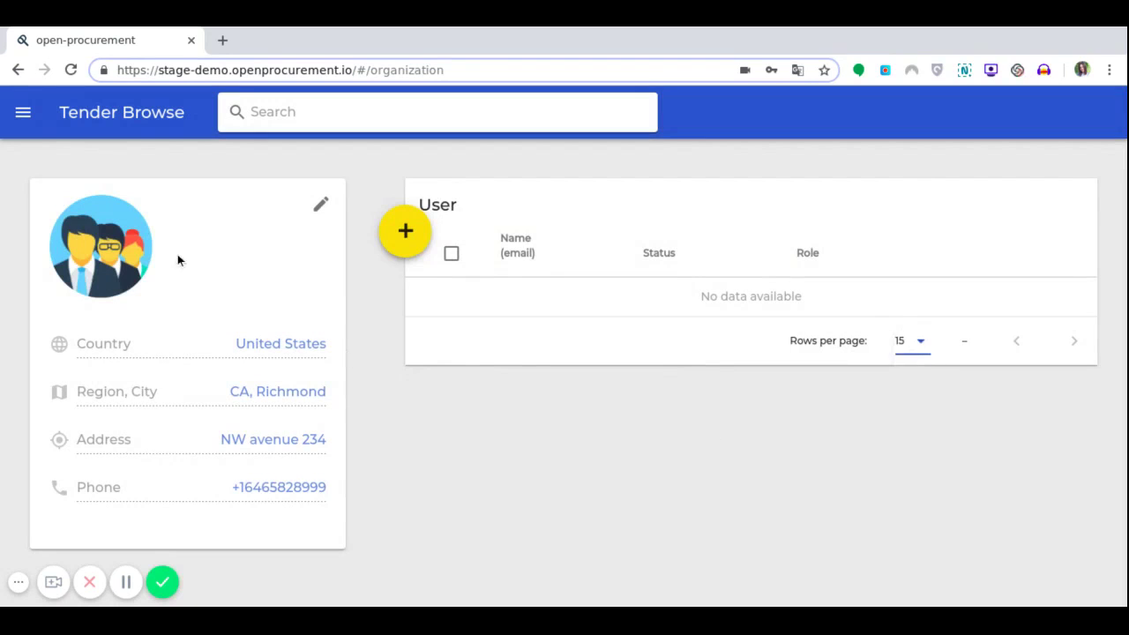
{"action": "left_click", "coordinate": [23, 114]}
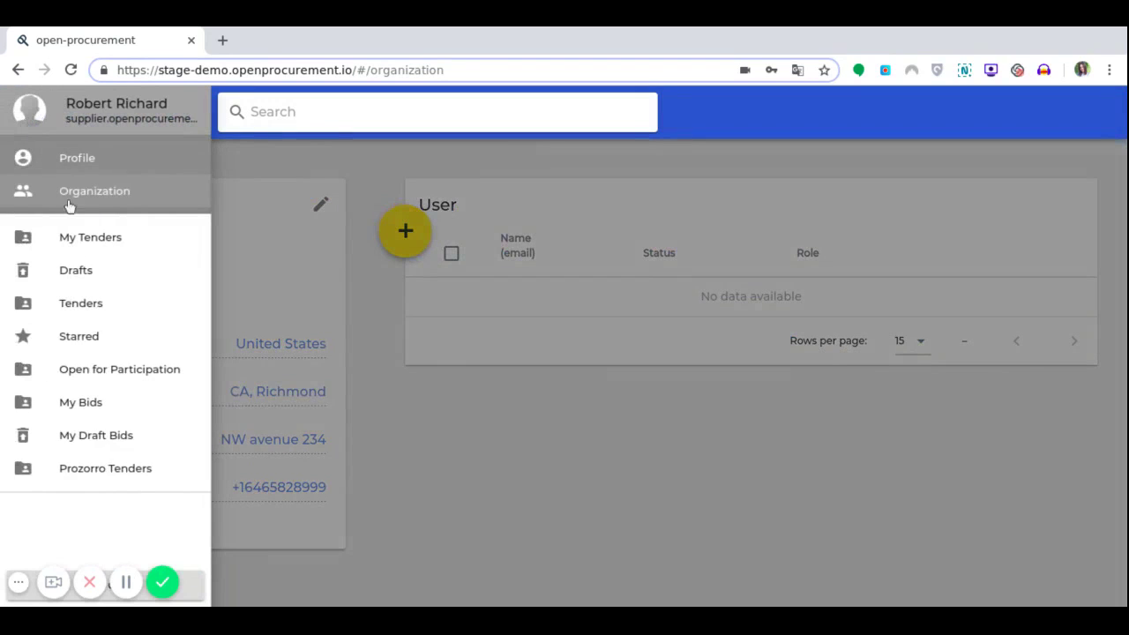
Visit the Starred, Open for Participation and My Bids pages in turn from the navigation menu
{"action": "left_click", "coordinate": [89, 342]}
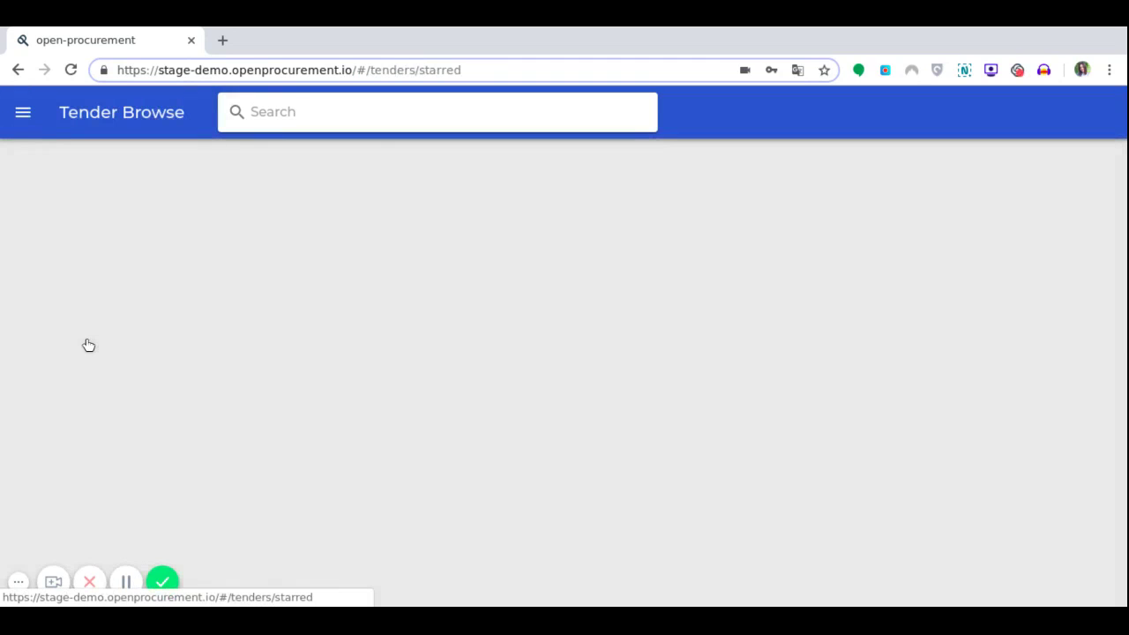
{"action": "left_click", "coordinate": [21, 112]}
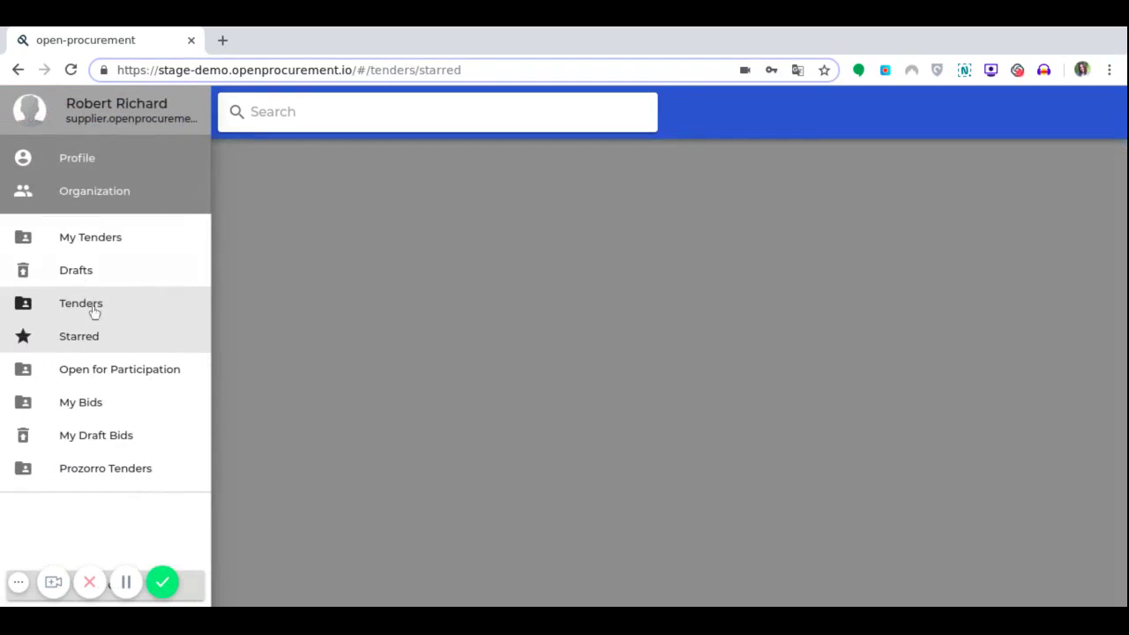
{"action": "left_click", "coordinate": [100, 373]}
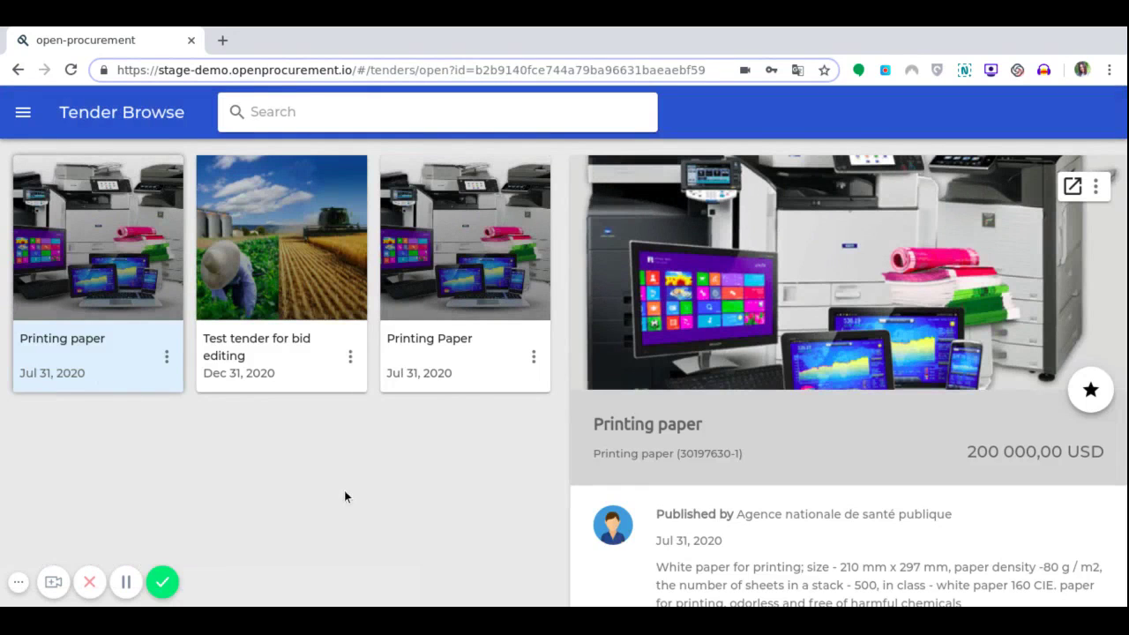
{"action": "left_click", "coordinate": [23, 112]}
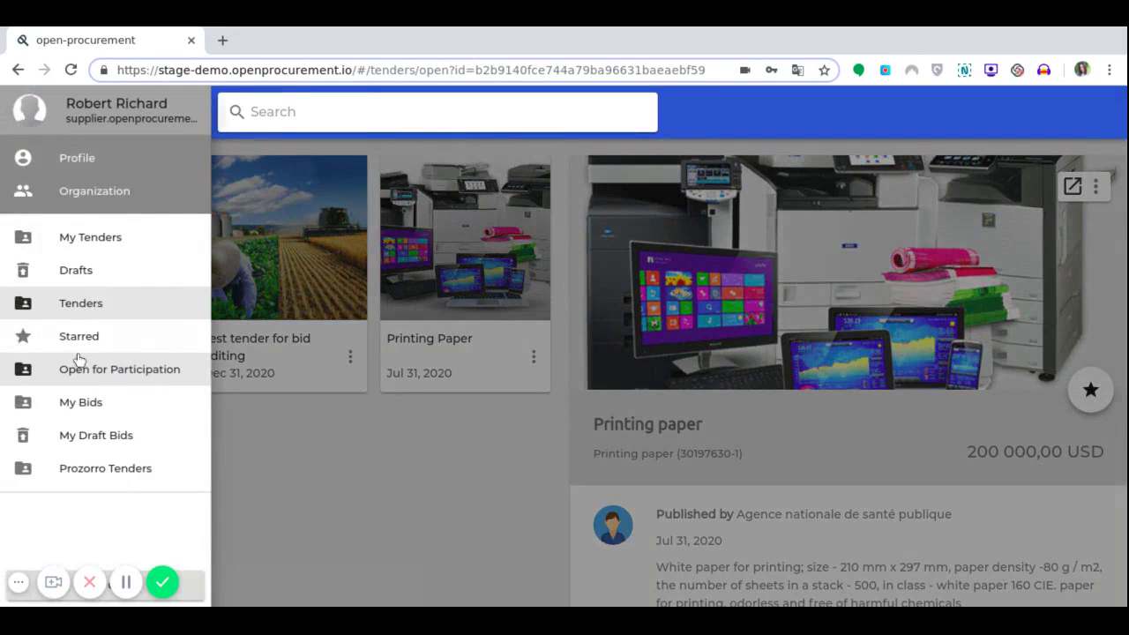
{"action": "left_click", "coordinate": [96, 415]}
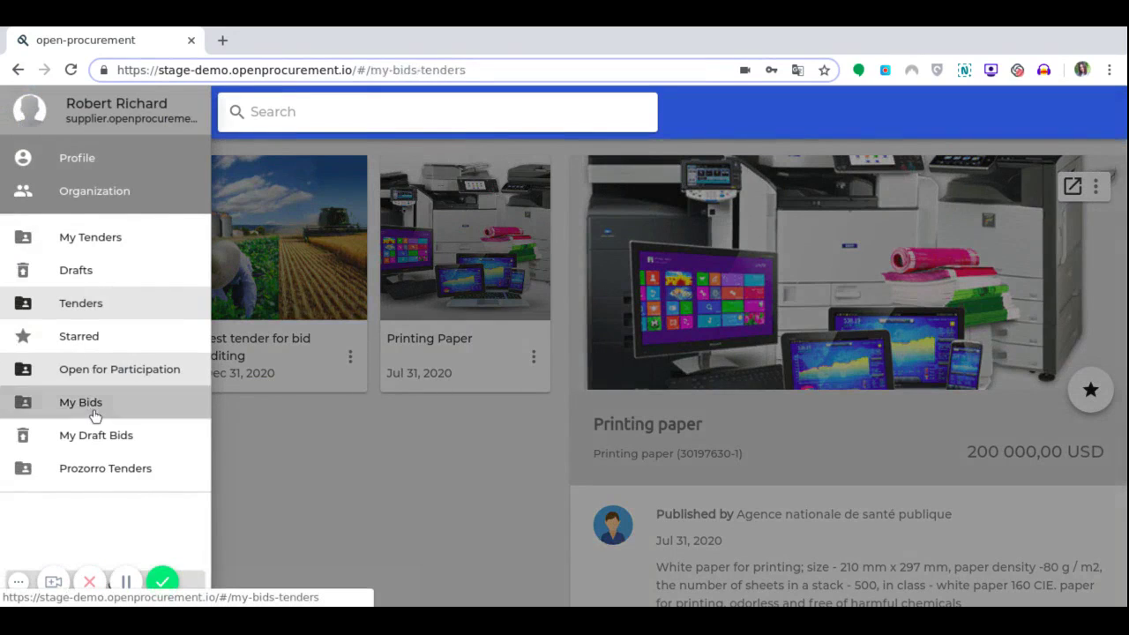
{"action": "left_click", "coordinate": [16, 124]}
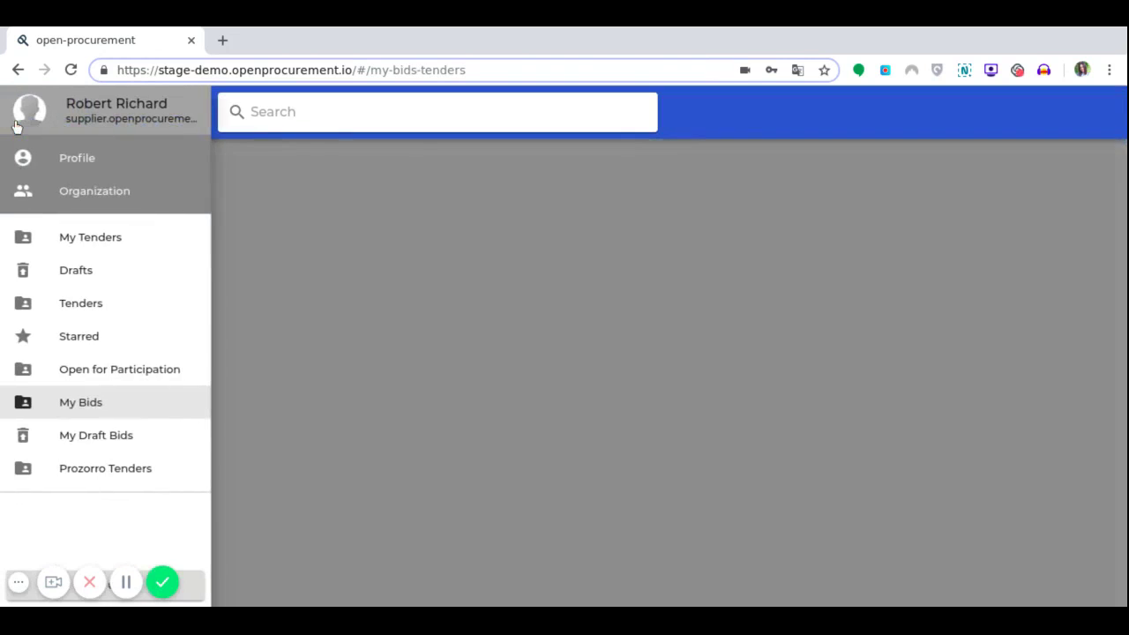